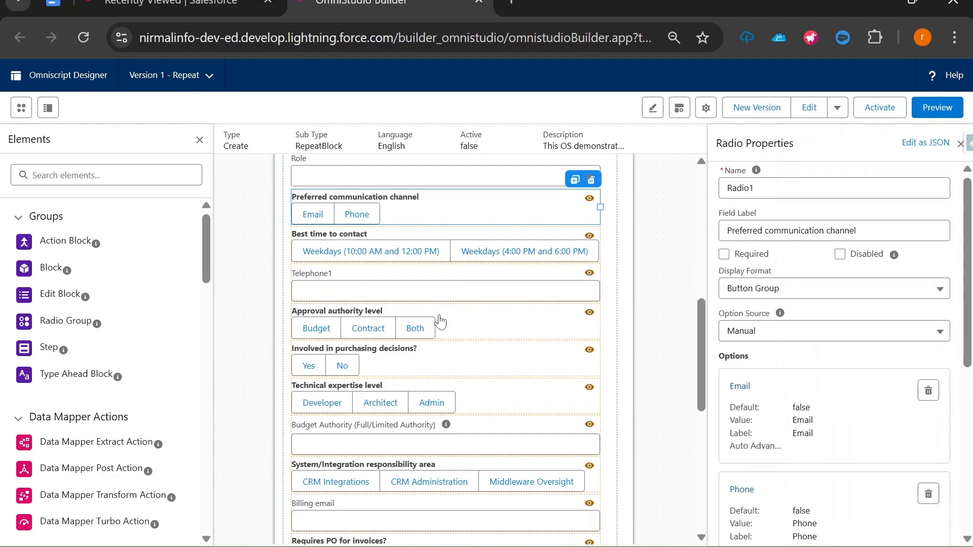
# Inspect the settings of DataMapperPostAction1
pyautogui.scroll(-8, 441, 322)
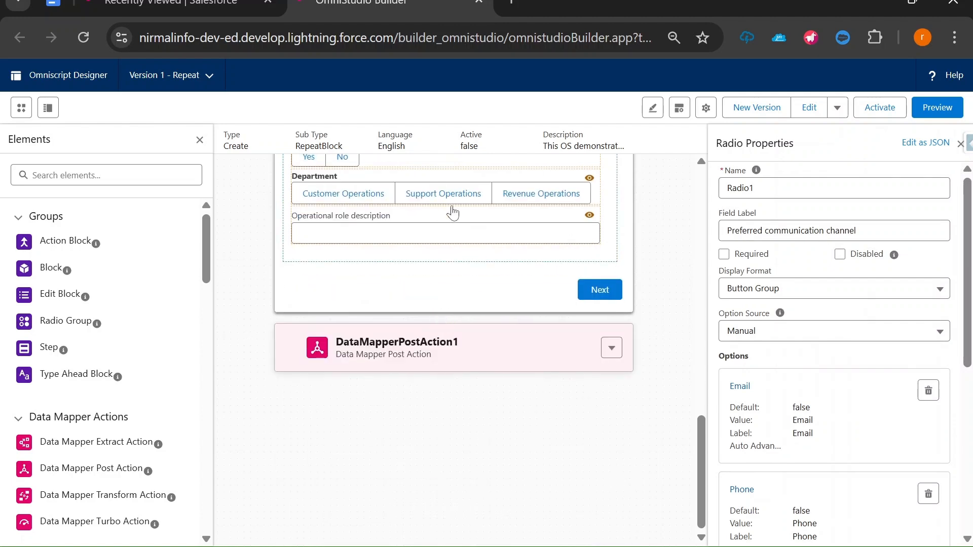
pyautogui.scroll(-1, 127, 316)
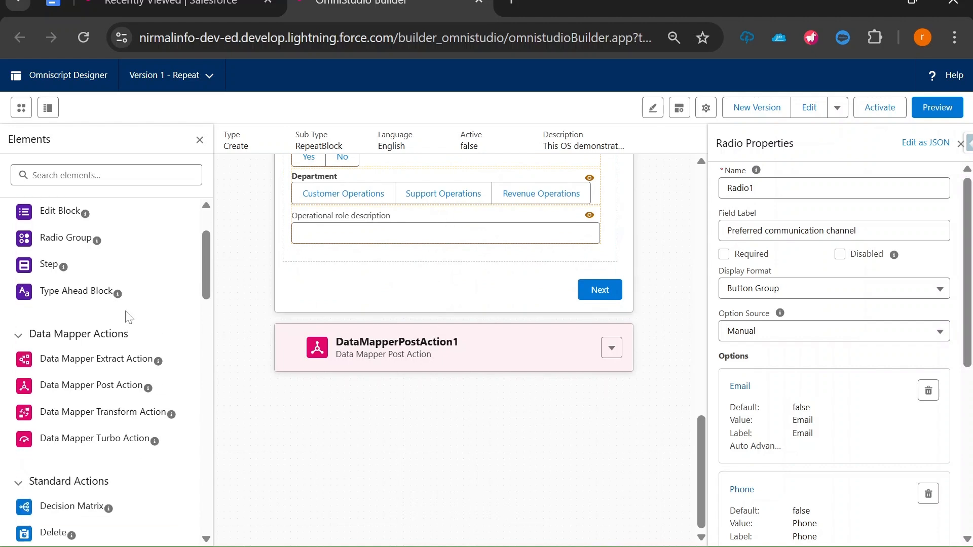
pyautogui.click(461, 365)
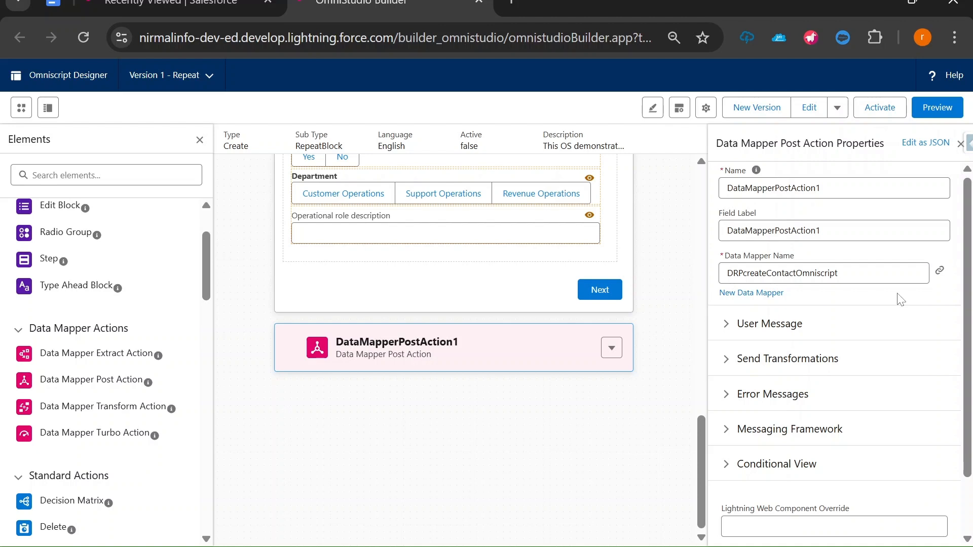
# Collapse Step1 and drop a Data Mapper Extract Action after DataMapperPostAction1
pyautogui.scroll(10, 549, 278)
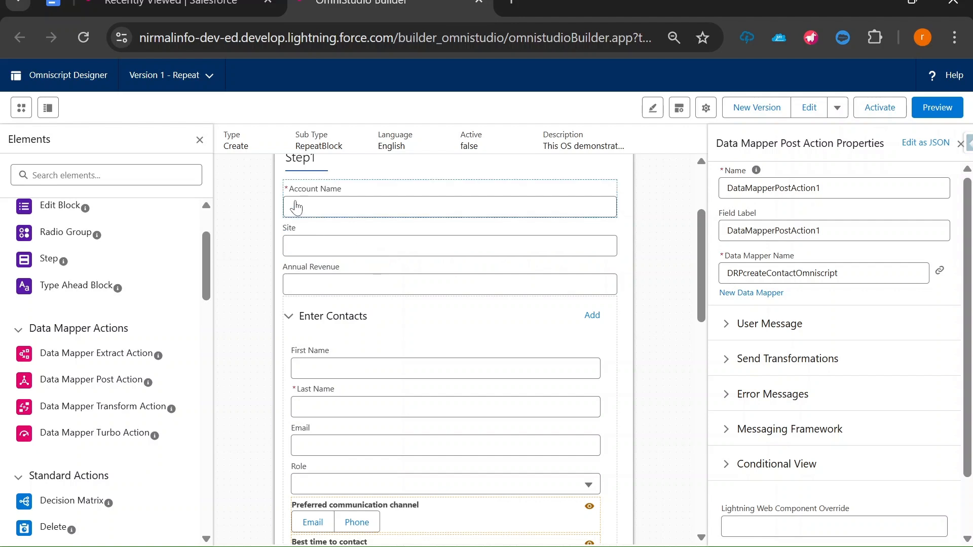
pyautogui.scroll(3, 322, 235)
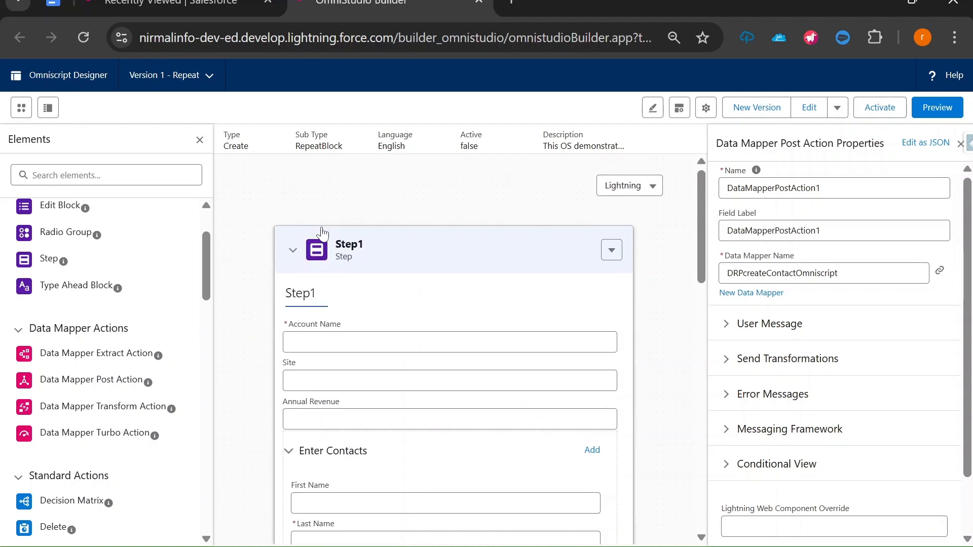
pyautogui.click(293, 251)
pyautogui.scroll(2, 105, 343)
pyautogui.scroll(-2, 105, 350)
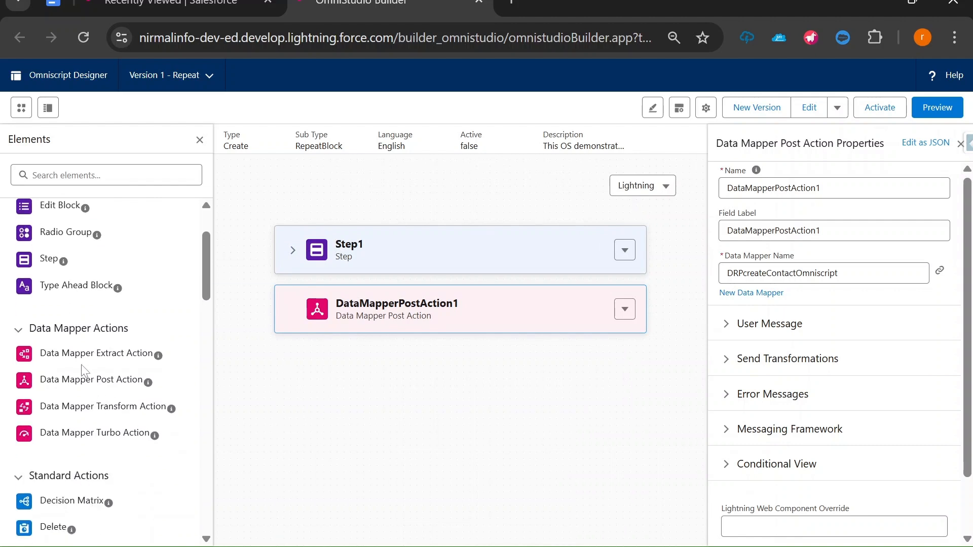
pyautogui.moveTo(84, 373); pyautogui.dragTo(375, 357)
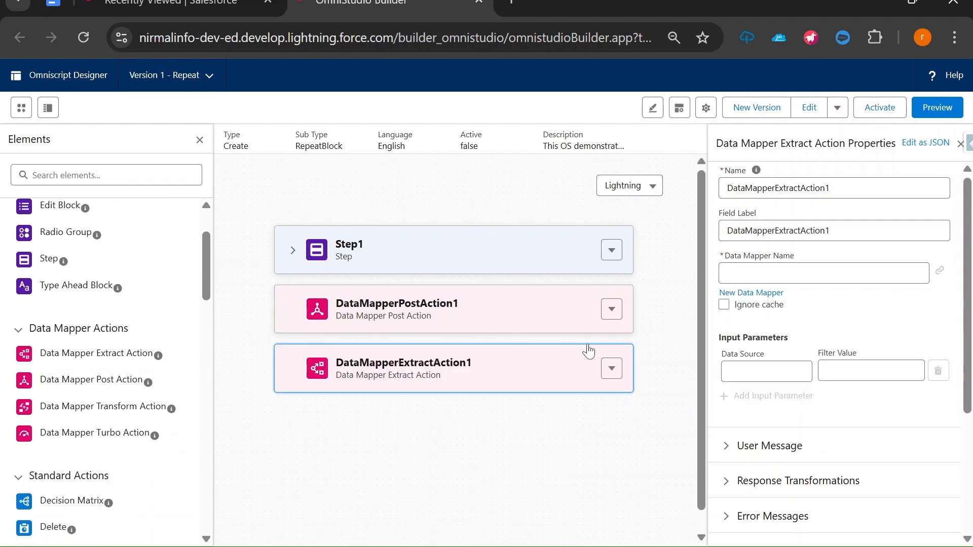
# Create and save a new Data Mapper named DREfetchContactsOmniScriptFlow for the extract action
pyautogui.click(741, 294)
pyautogui.click(293, 300)
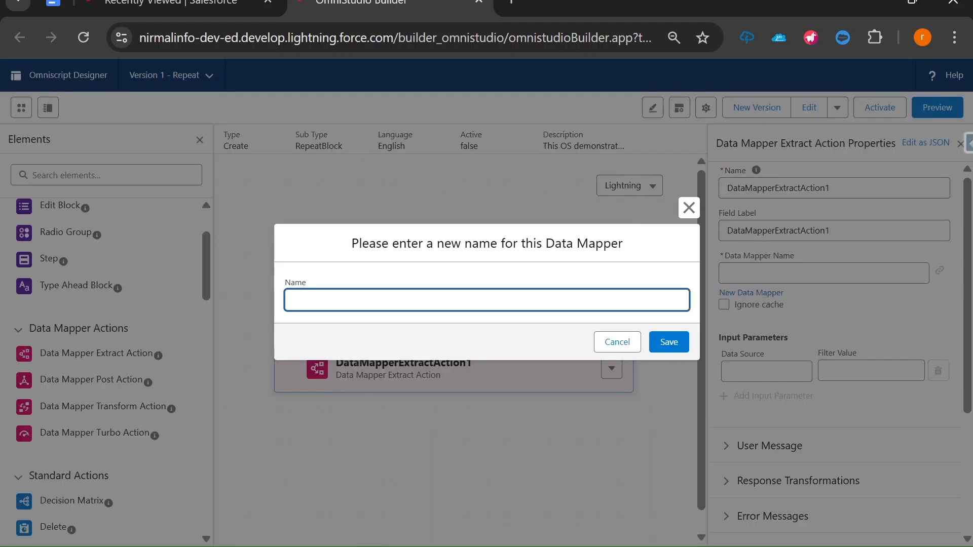
pyautogui.write('DRE')
pyautogui.write('fetchCOn')
pyautogui.write('ntac')
pyautogui.write('tsfrom')
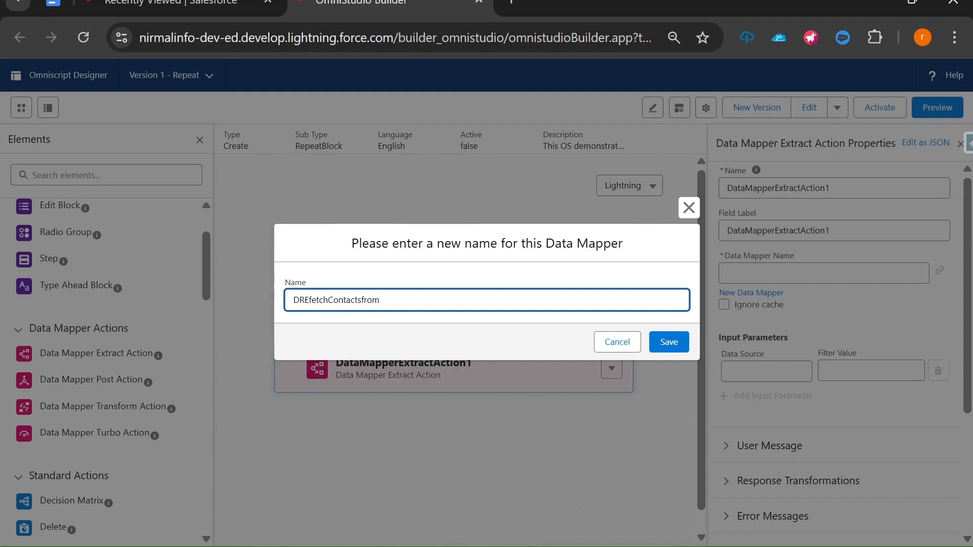
pyautogui.write('Om')
pyautogui.press('BackSpace')
pyautogui.press('BackSpace')
pyautogui.write('OmniScriptFLow')
pyautogui.click(409, 300)
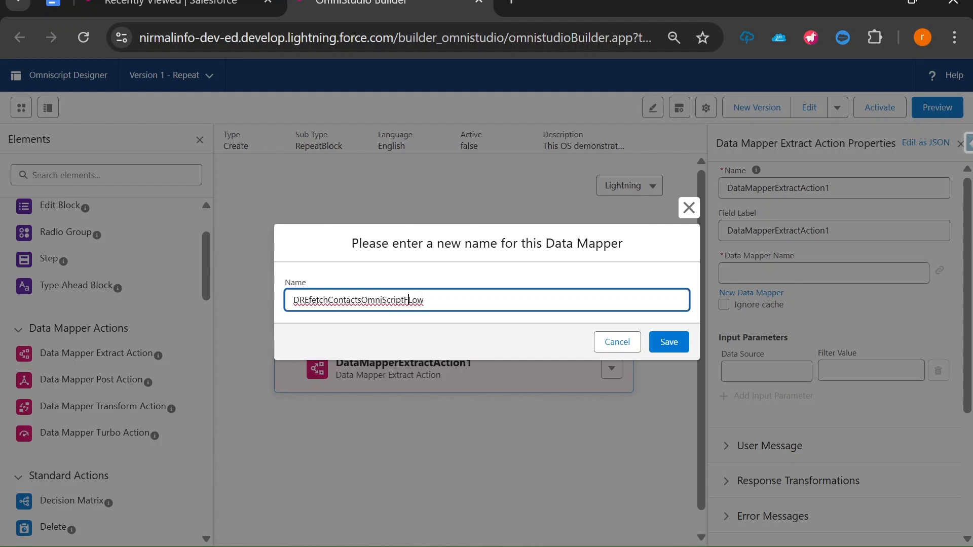
pyautogui.press('Delete')
pyautogui.write('l')
pyautogui.click(677, 343)
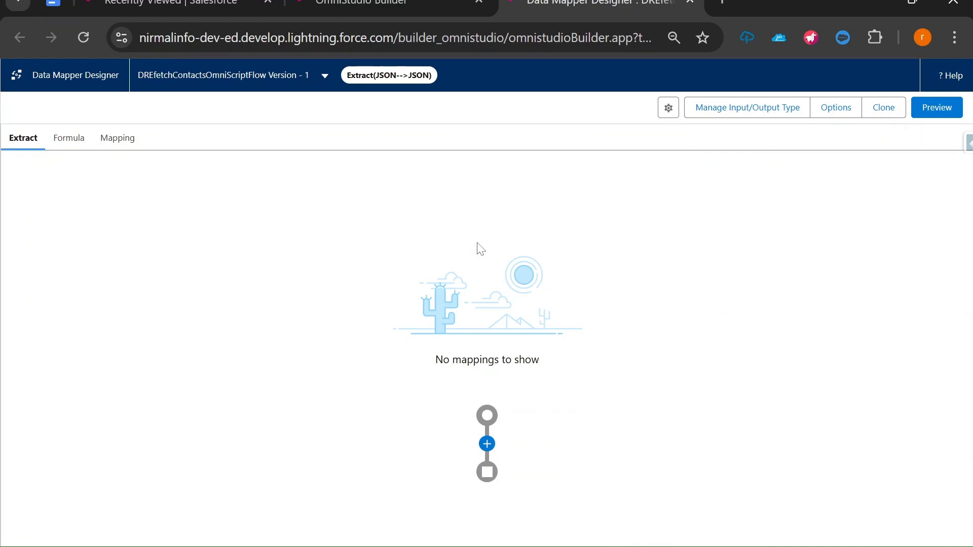
# Add an extract step pulling Contact records into the path contacts
pyautogui.click(487, 445)
pyautogui.click(396, 332)
pyautogui.write('contact')
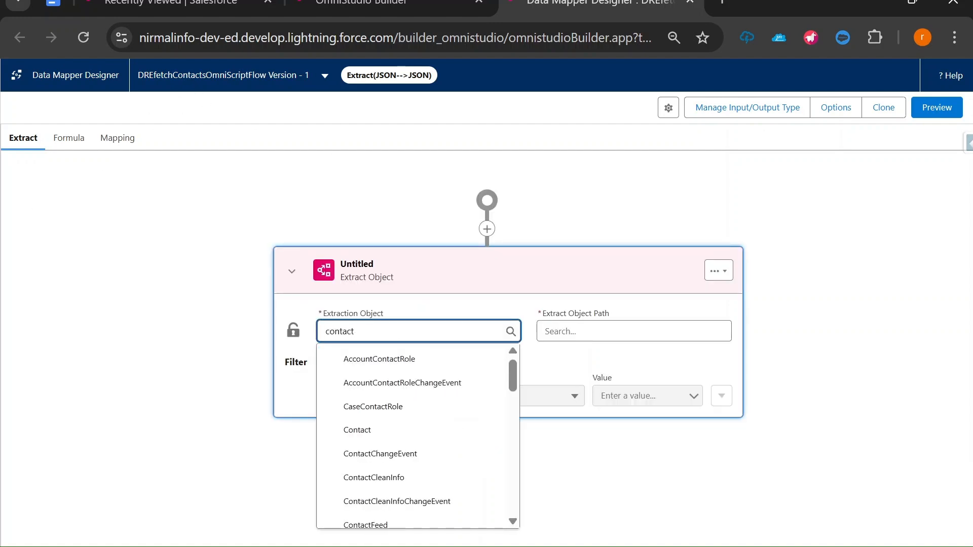
pyautogui.click(376, 432)
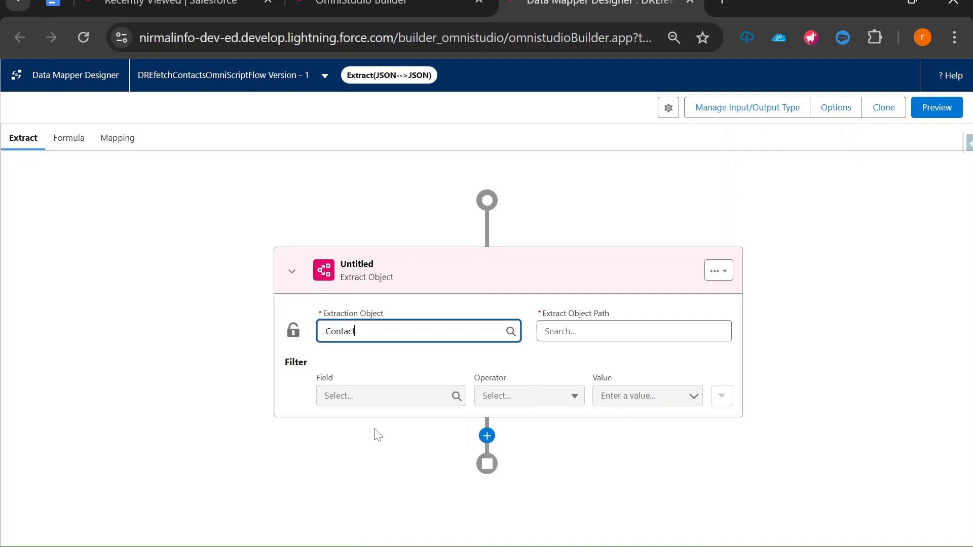
pyautogui.click(547, 332)
pyautogui.write('contacts')
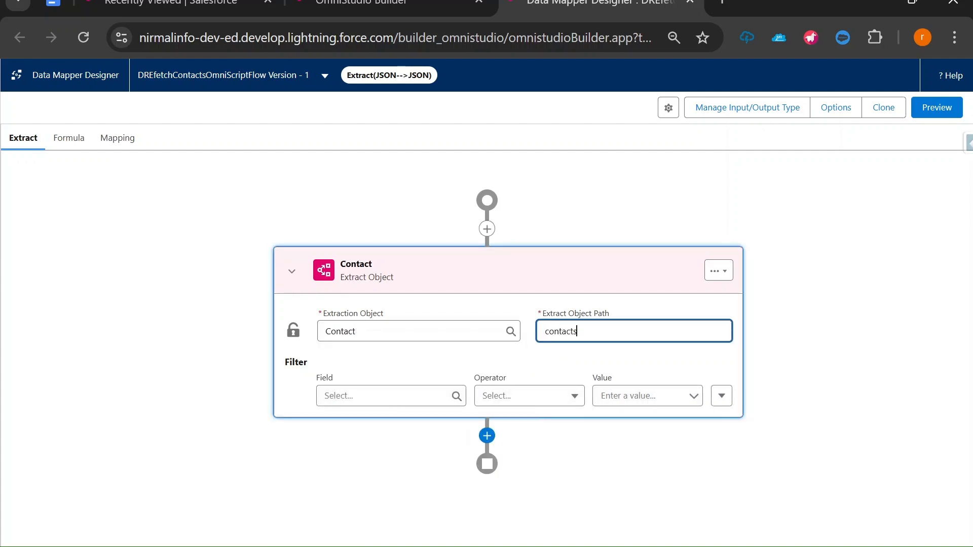
# Check the internal name of Step1's Account Name field in the OmniScript
pyautogui.click(397, 5)
pyautogui.click(288, 256)
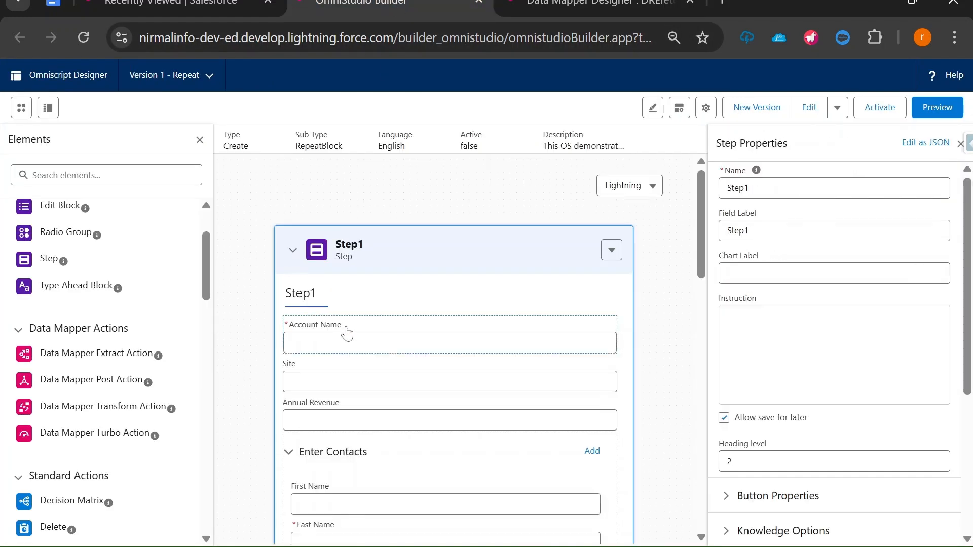
pyautogui.click(300, 326)
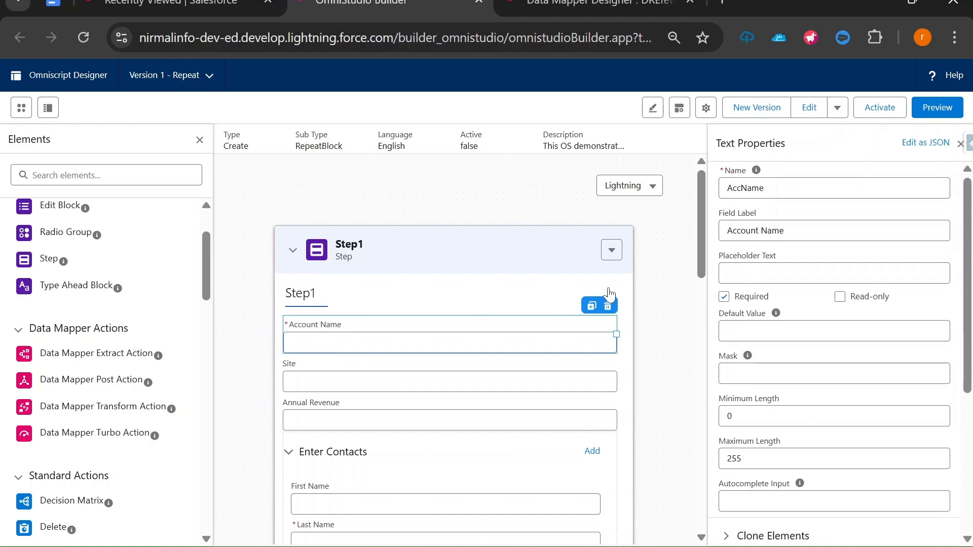
pyautogui.click(598, 6)
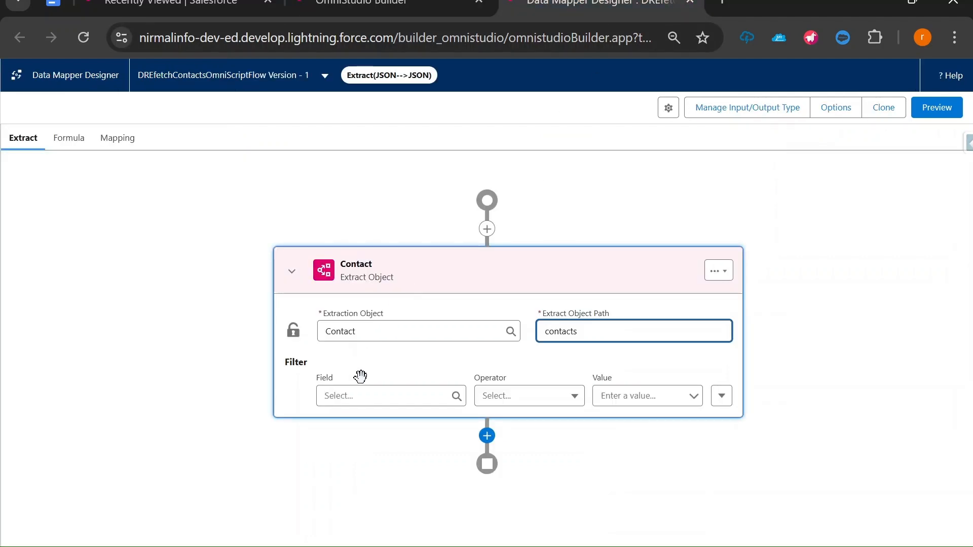
# Filter the extract on Account.Name Equals AccName and open the preview
pyautogui.click(358, 396)
pyautogui.write('A')
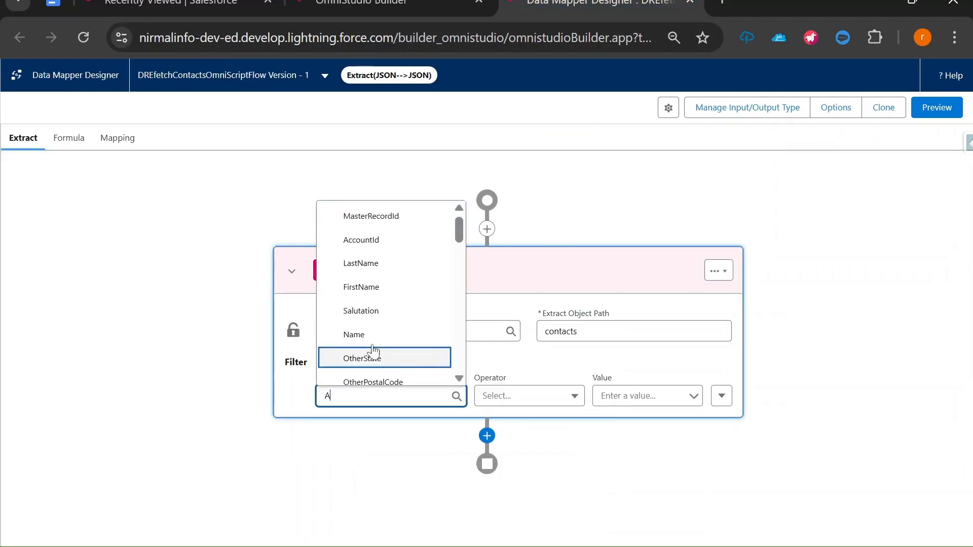
pyautogui.click(397, 243)
pyautogui.press('BackSpace')
pyautogui.press('BackSpace')
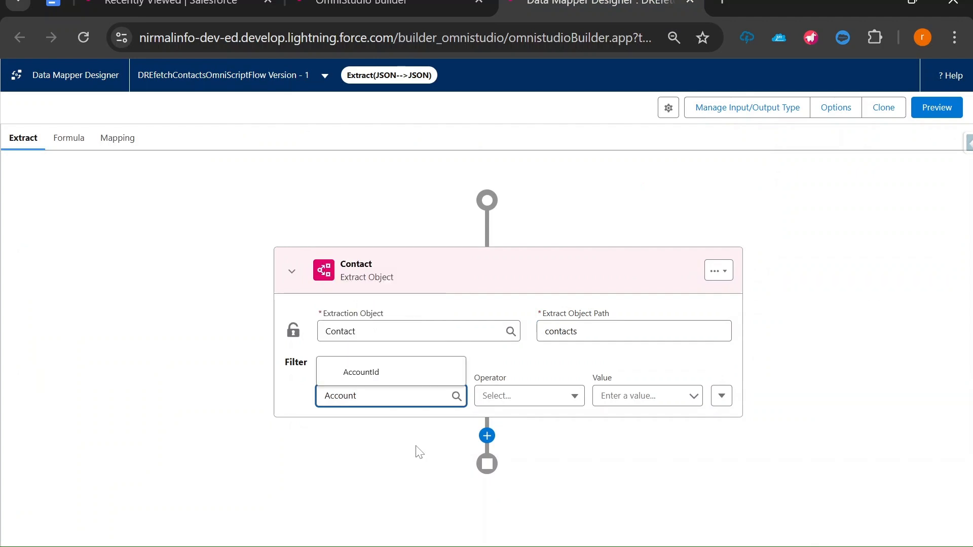
pyautogui.write('.Name')
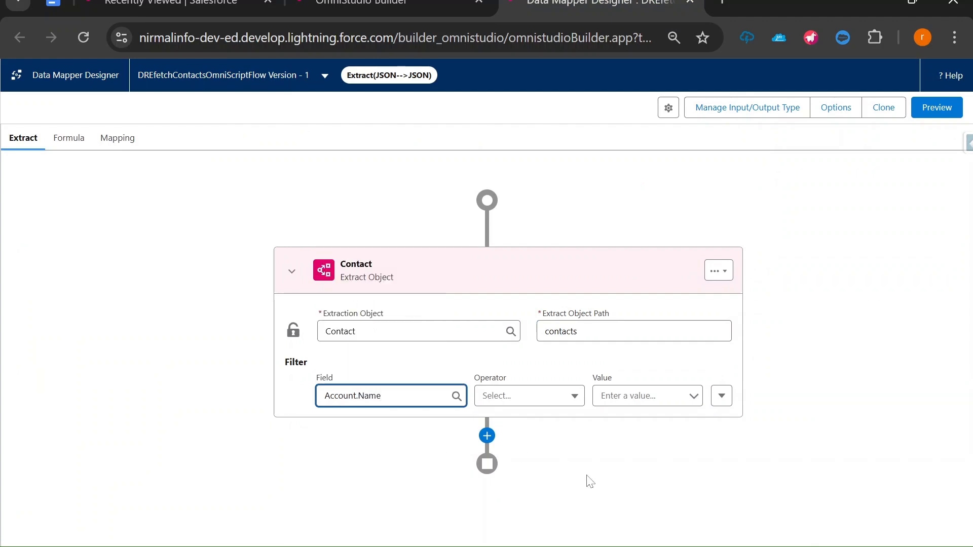
pyautogui.click(536, 396)
pyautogui.click(558, 424)
pyautogui.click(634, 396)
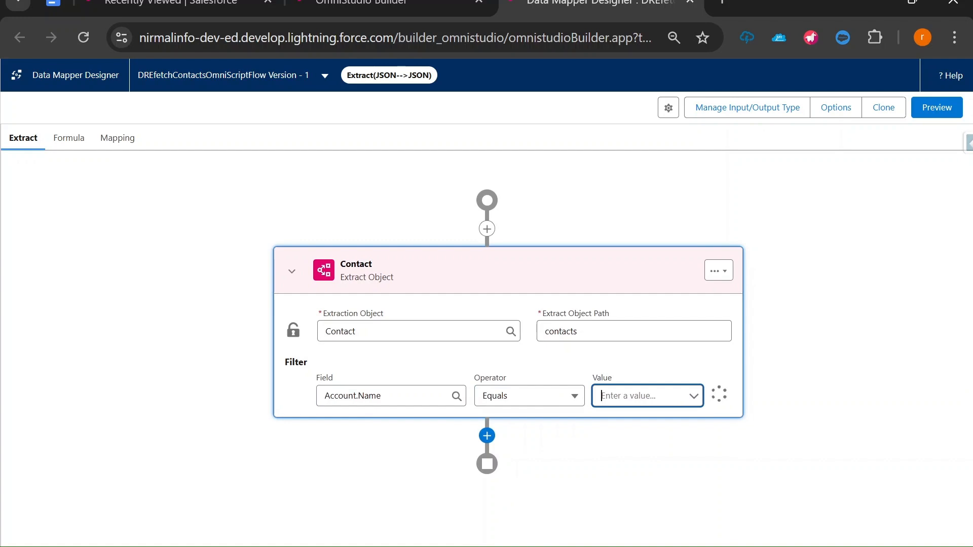
pyautogui.write('AccName')
pyautogui.hotkey('ctrl', 'a')
pyautogui.hotkey('ctrl', 'c')
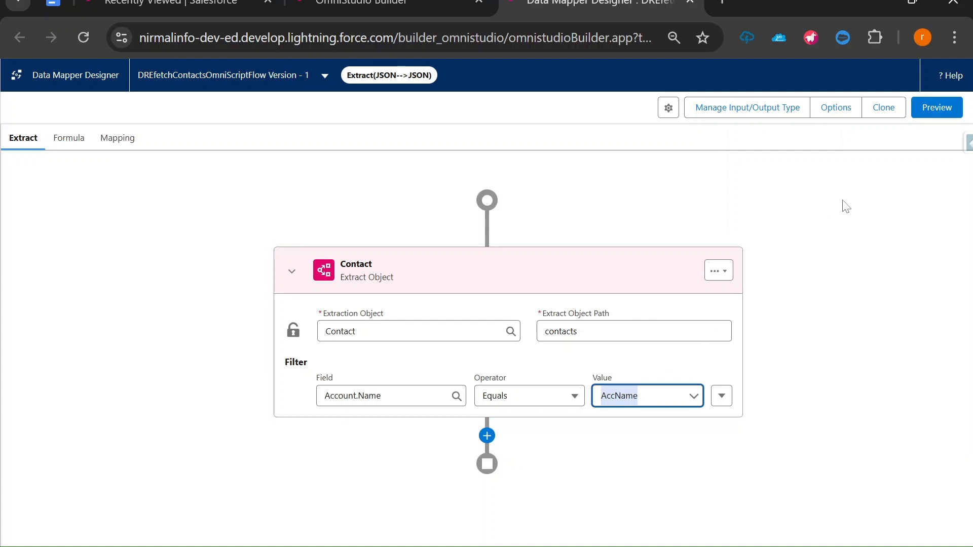
pyautogui.click(938, 109)
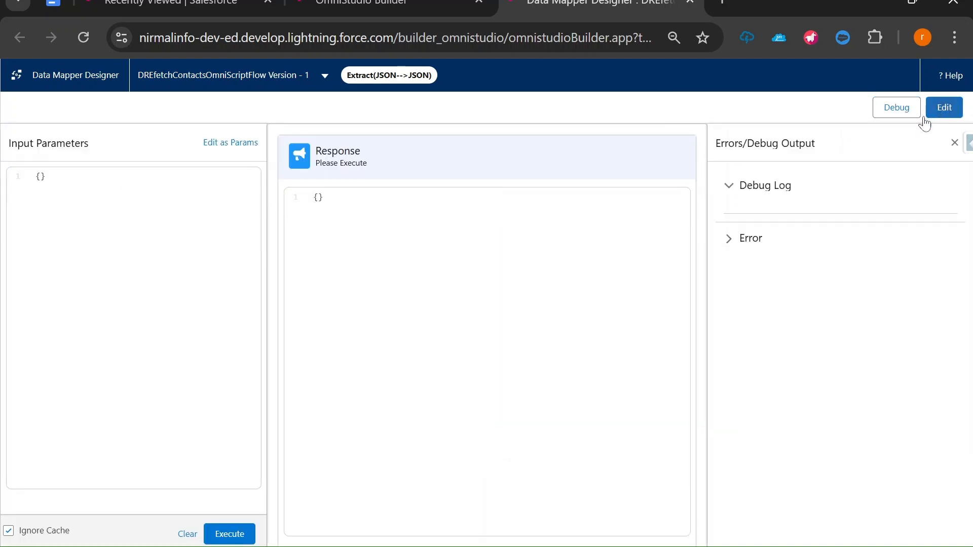
# Add a preview test parameter AccName with value Acme, then return to editing
pyautogui.click(218, 144)
pyautogui.click(104, 201)
pyautogui.hotkey('ctrl', 'v')
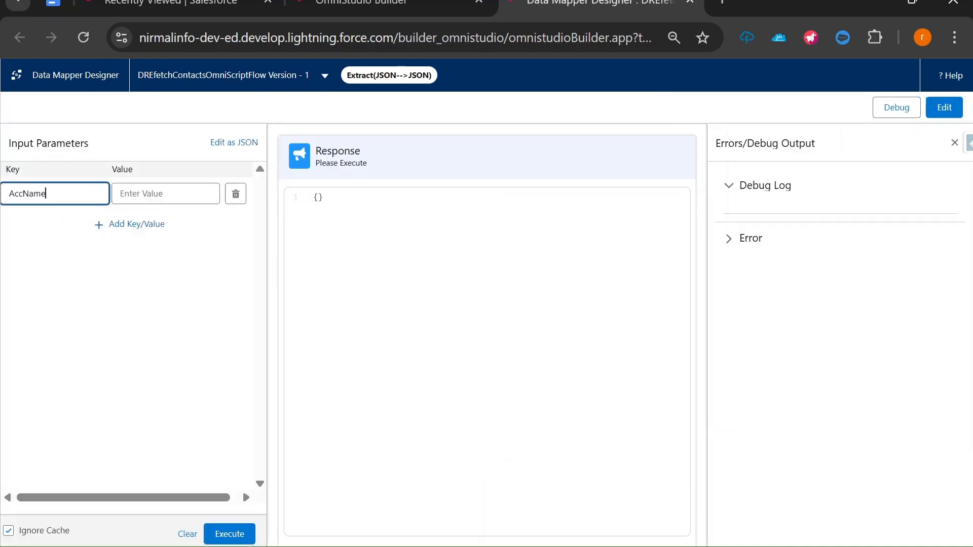
pyautogui.press('Tab')
pyautogui.click(166, 194)
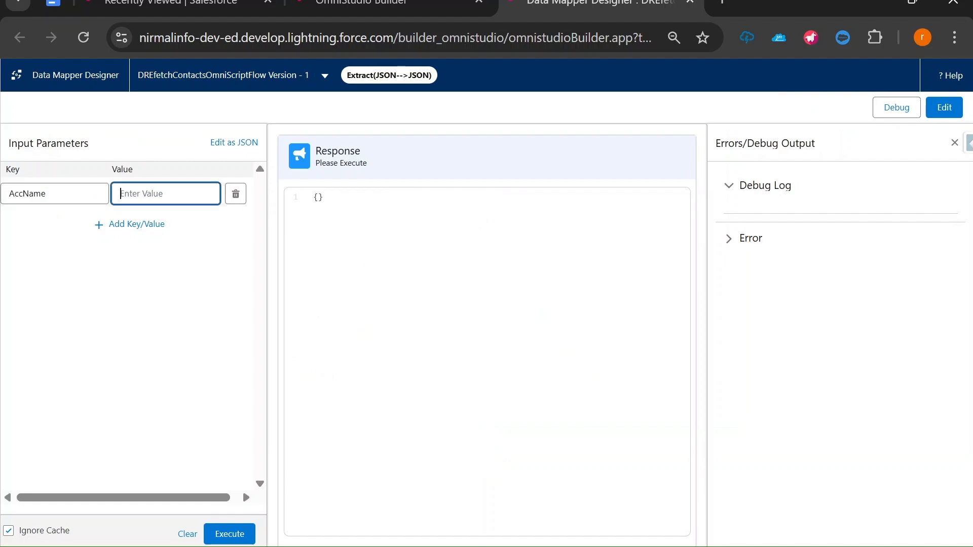
pyautogui.write('Acme')
pyautogui.click(944, 107)
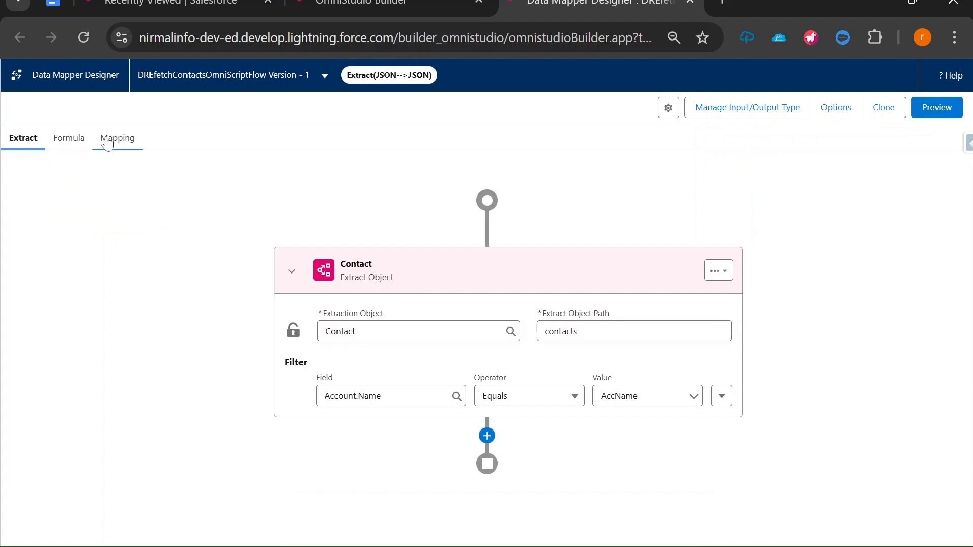
# Map contacts:Name to Contact:Name in the output mappings
pyautogui.click(107, 143)
pyautogui.click(514, 263)
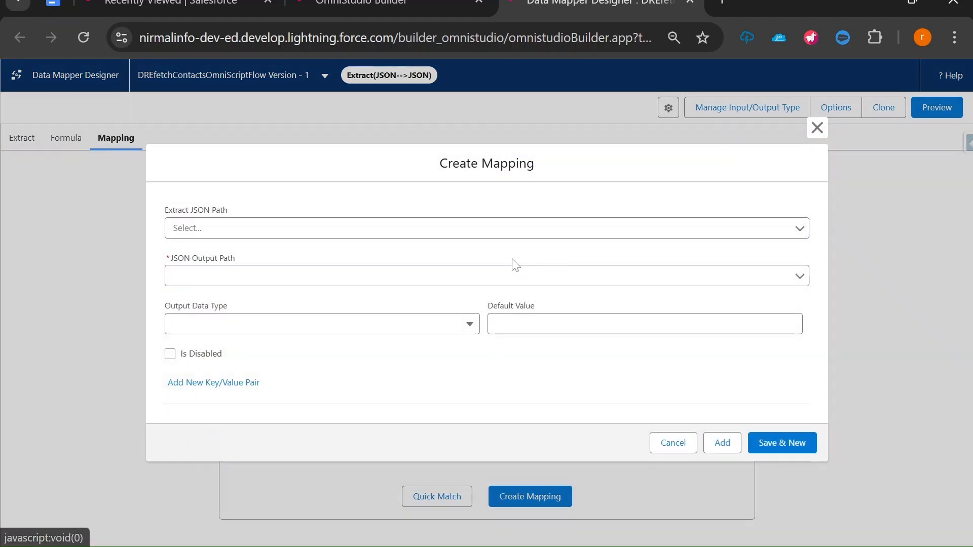
pyautogui.click(487, 228)
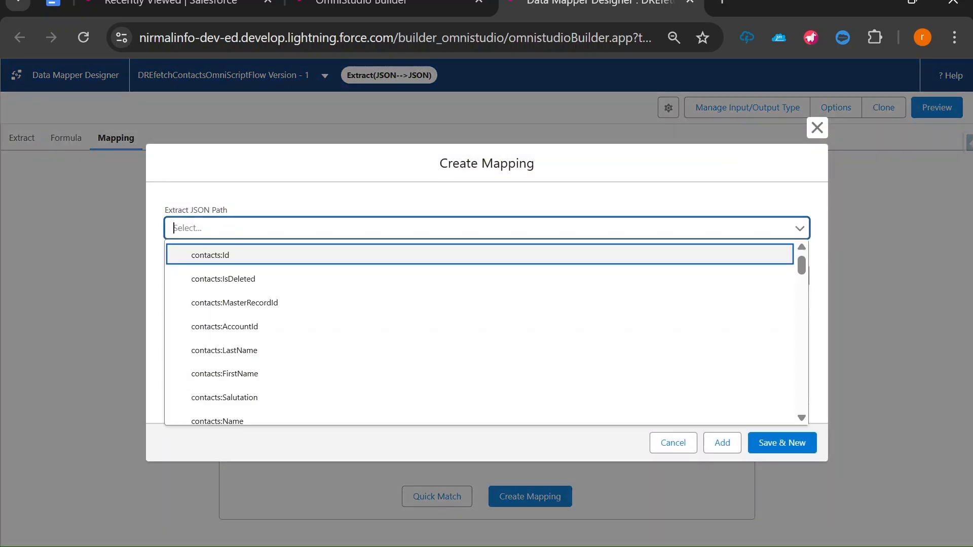
pyautogui.write('Name')
pyautogui.click(245, 303)
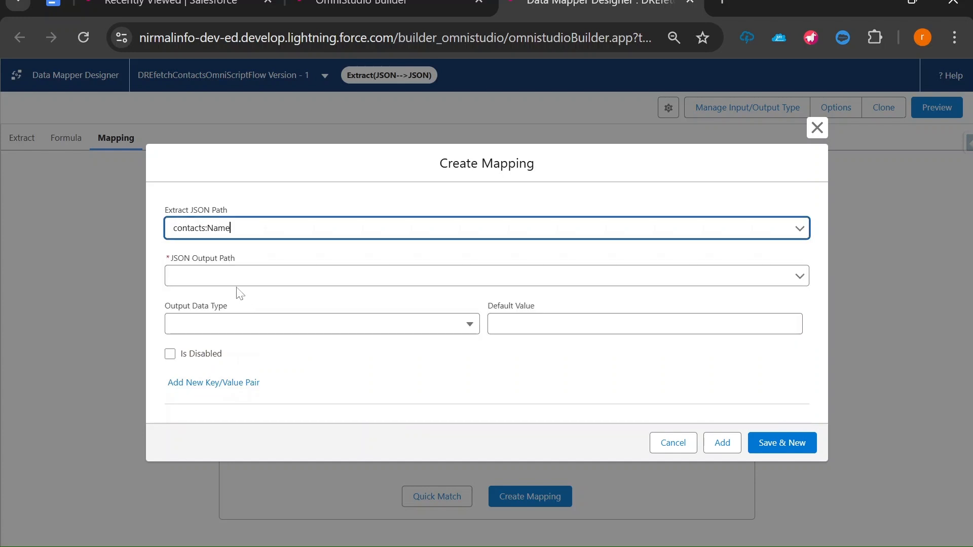
pyautogui.click(236, 282)
pyautogui.write('Contact')
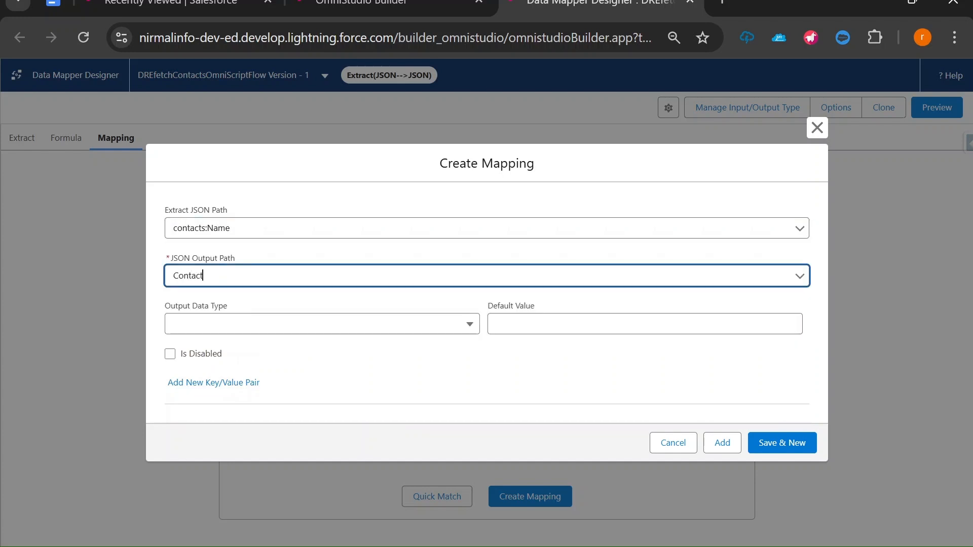
pyautogui.write(':Name')
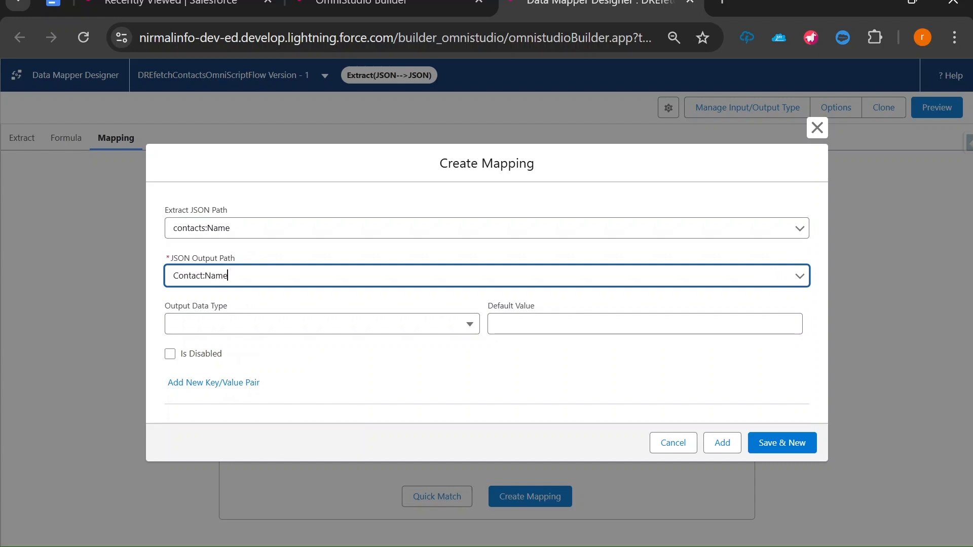
pyautogui.click(769, 445)
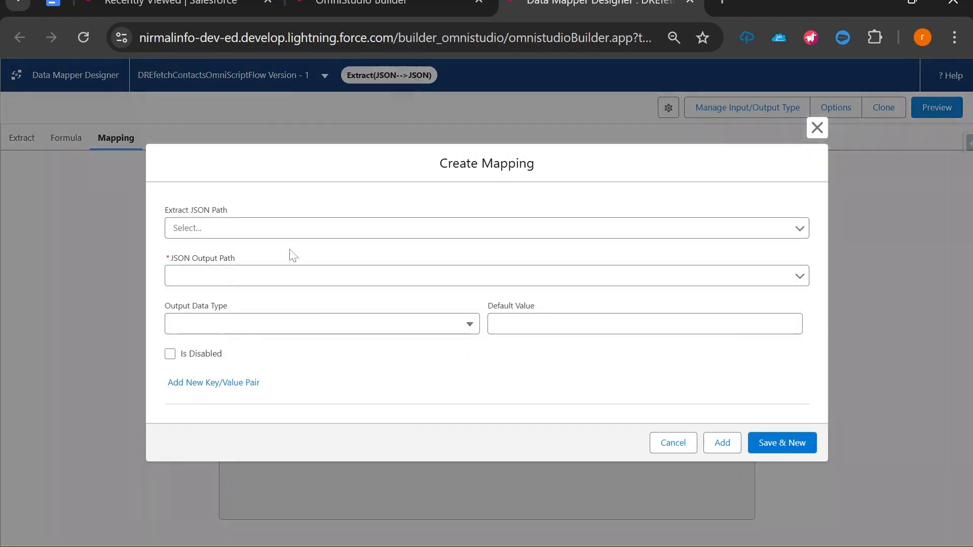
# Map contacts:Email to Contact:Email
pyautogui.click(289, 228)
pyautogui.write('Email')
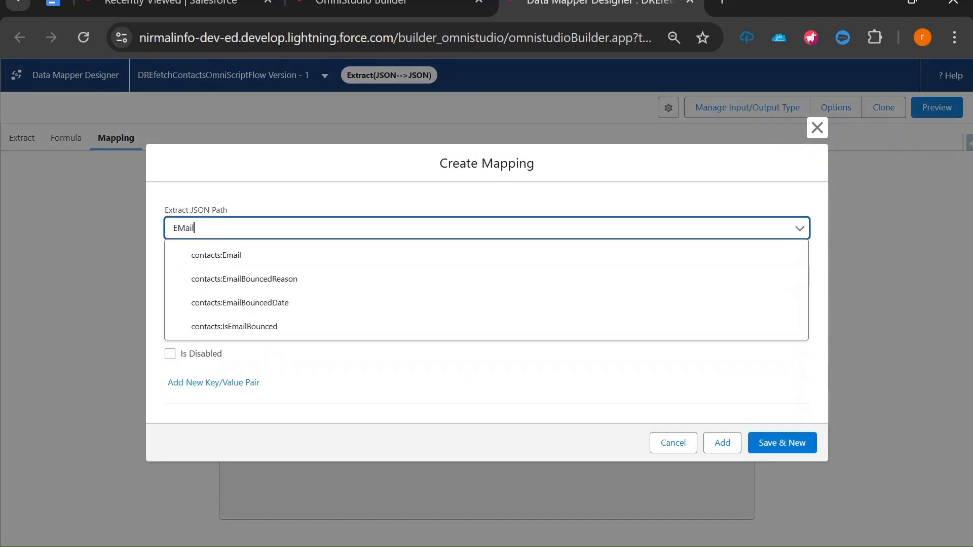
pyautogui.click(230, 256)
pyautogui.click(230, 270)
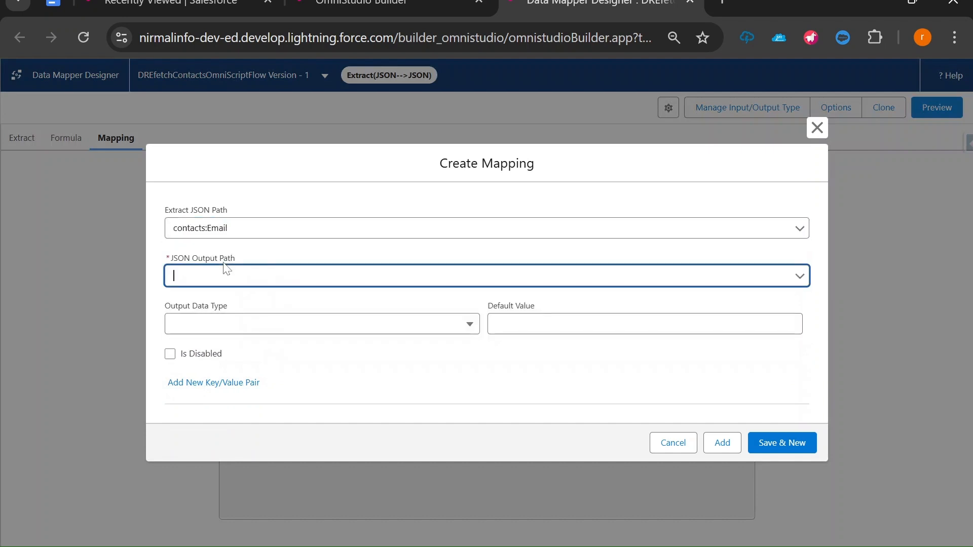
pyautogui.write('Contact:Email')
pyautogui.click(784, 448)
# Start a contacts:Phone mapping with output path Contact:Phone
pyautogui.click(472, 228)
pyautogui.write('Phone')
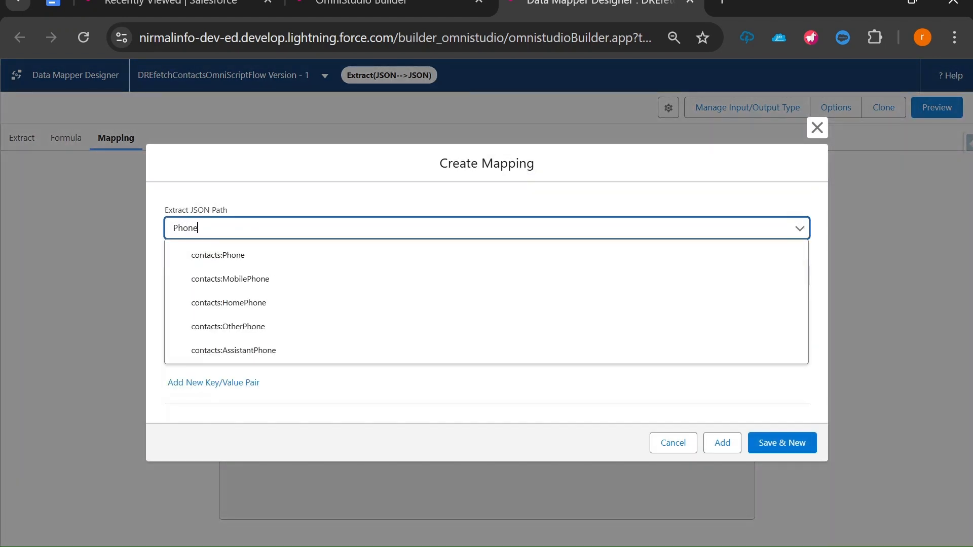
pyautogui.click(248, 255)
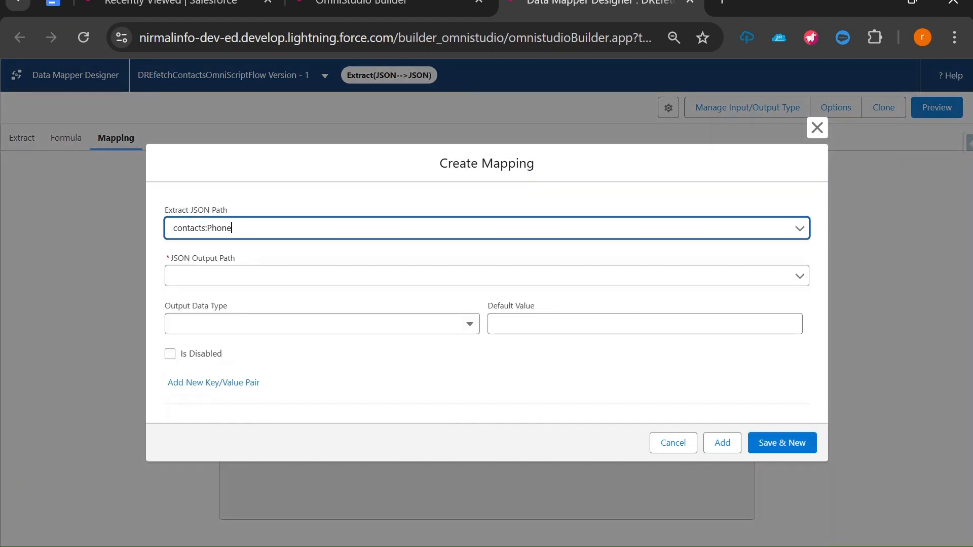
pyautogui.press('Tab')
pyautogui.write('Contact')
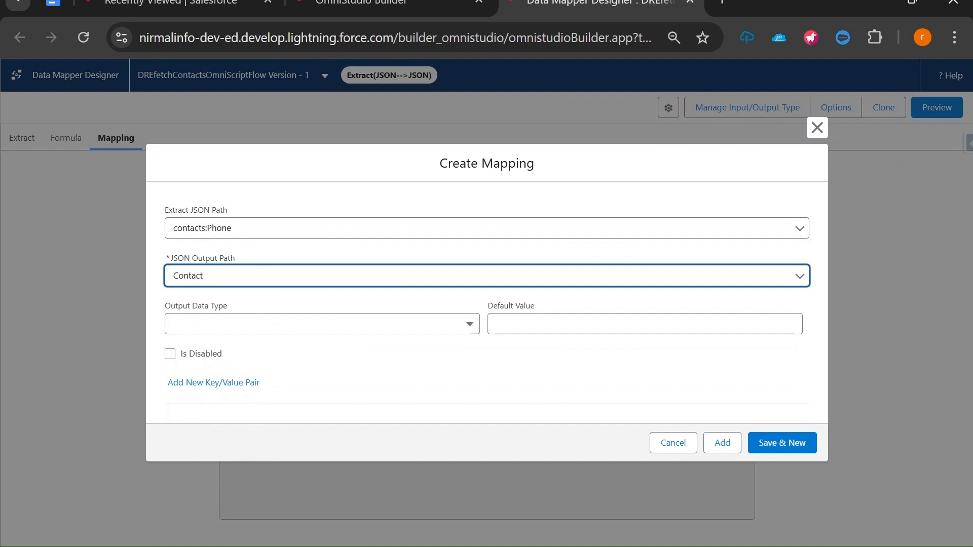
pyautogui.write(':Phone')
# Add the Phone mapping, run the preview for Acme returning five contacts, and go back to the OmniScript
pyautogui.click(722, 442)
pyautogui.click(937, 108)
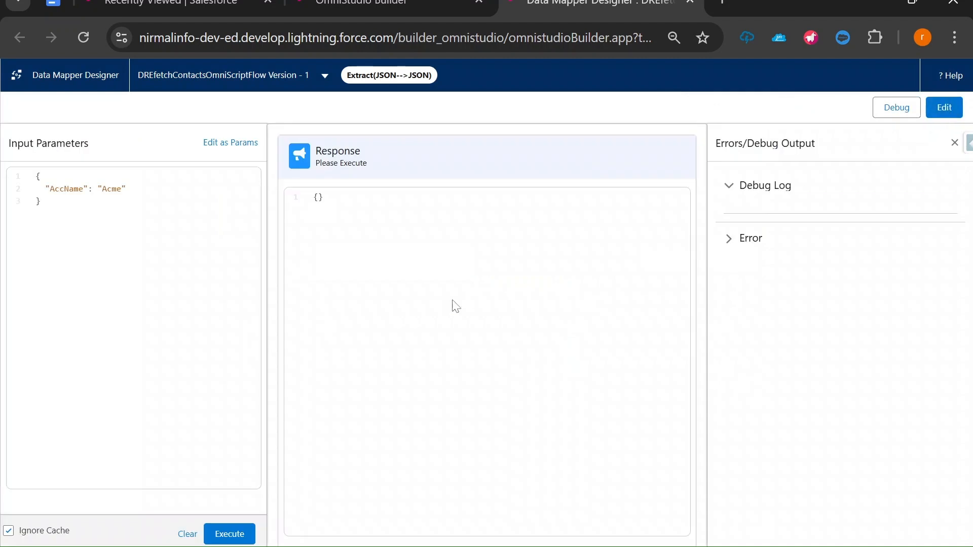
pyautogui.click(230, 535)
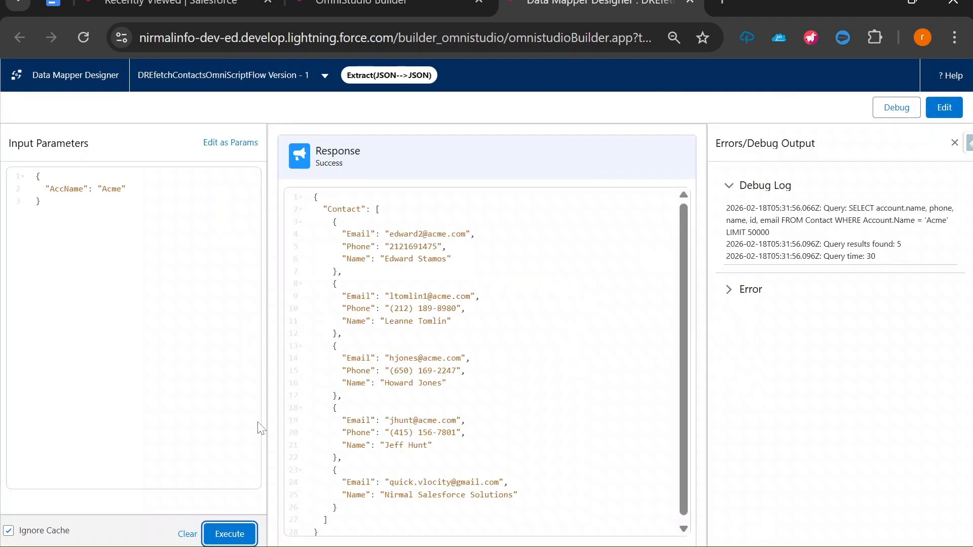
pyautogui.scroll(-1, 485, 362)
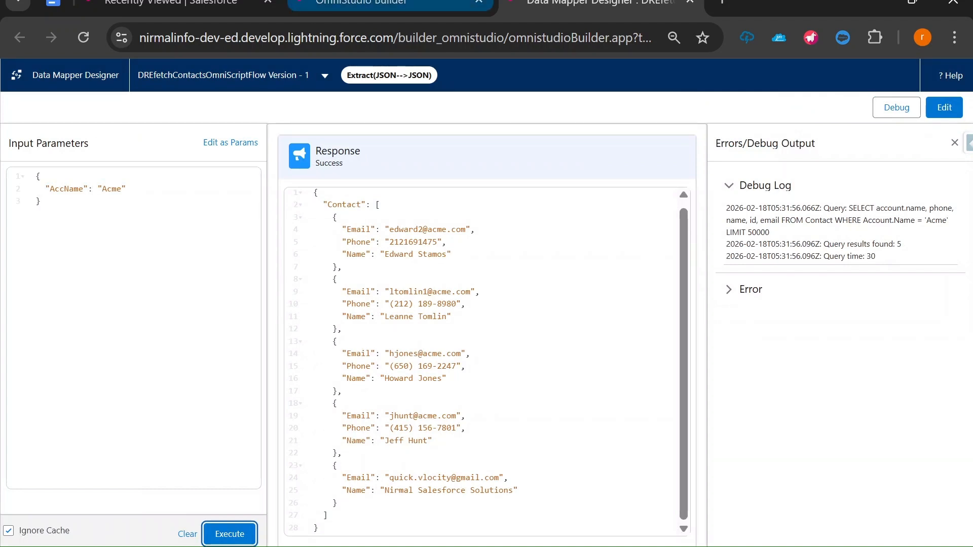
pyautogui.click(362, 4)
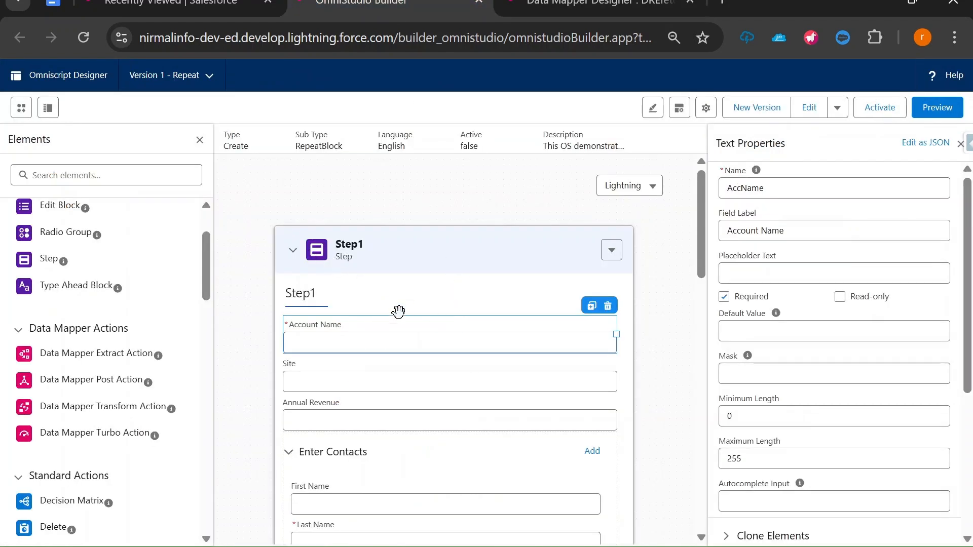
# Set DataMapperExtractAction1's input parameter Filter Value to AccName, copied from the Data Mapper
pyautogui.scroll(-6, 405, 316)
pyautogui.scroll(-10, 408, 316)
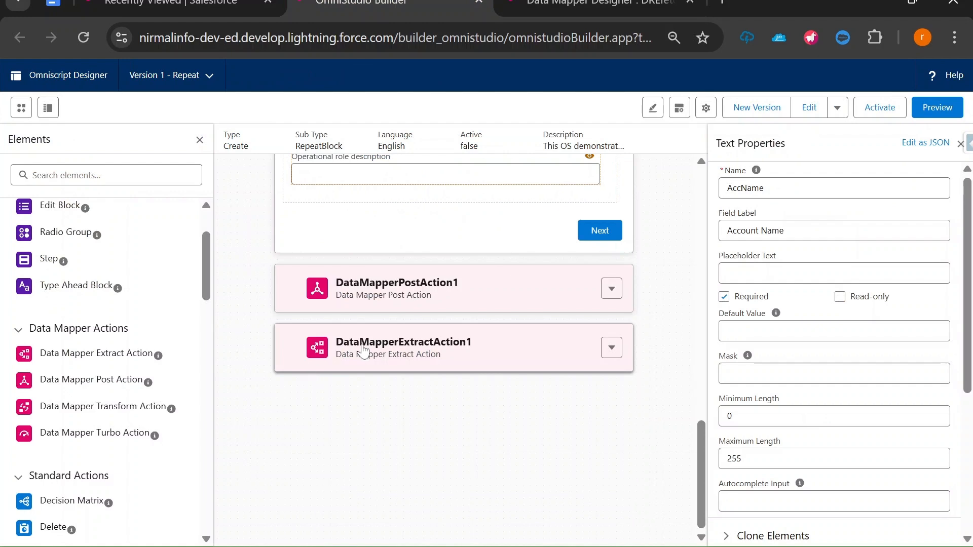
pyautogui.click(391, 349)
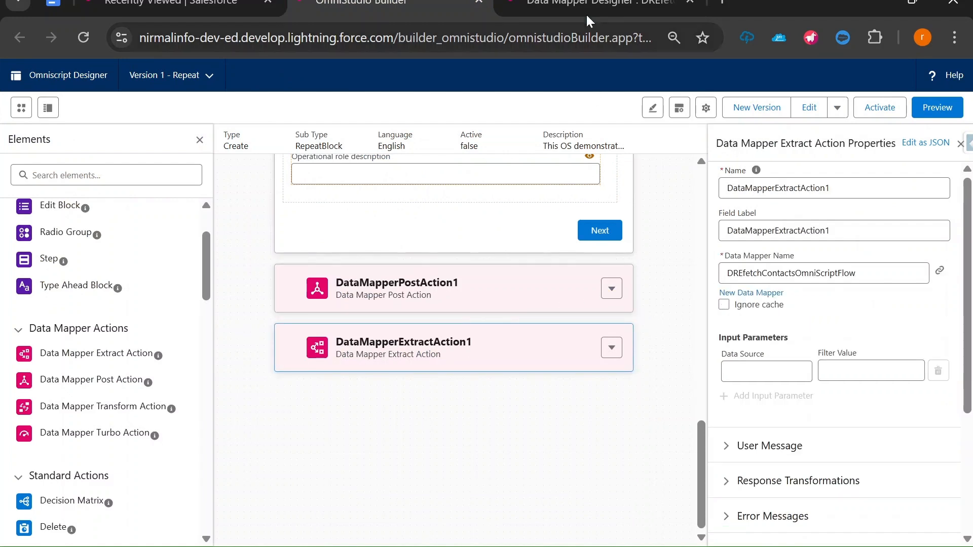
pyautogui.click(532, 8)
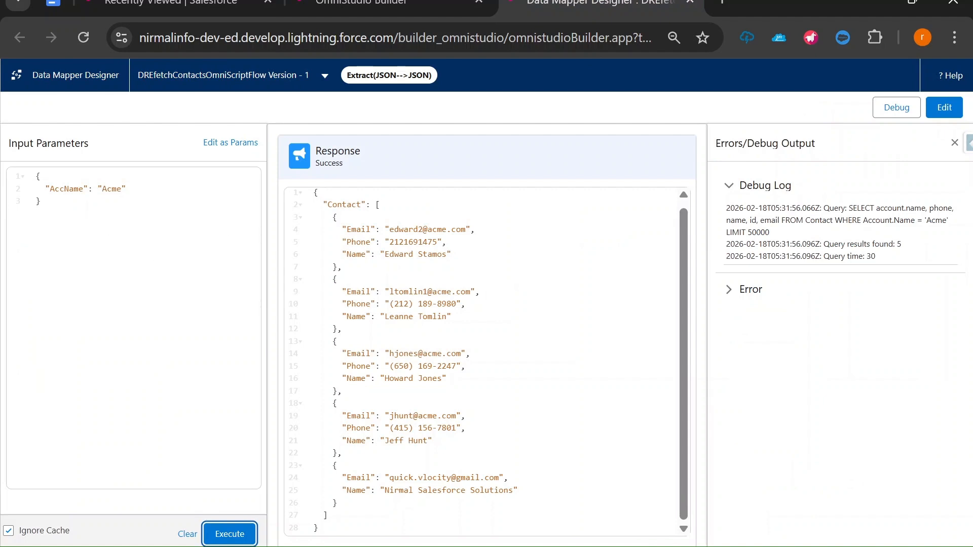
pyautogui.doubleClick(66, 189)
pyautogui.hotkey('ctrl', 'c')
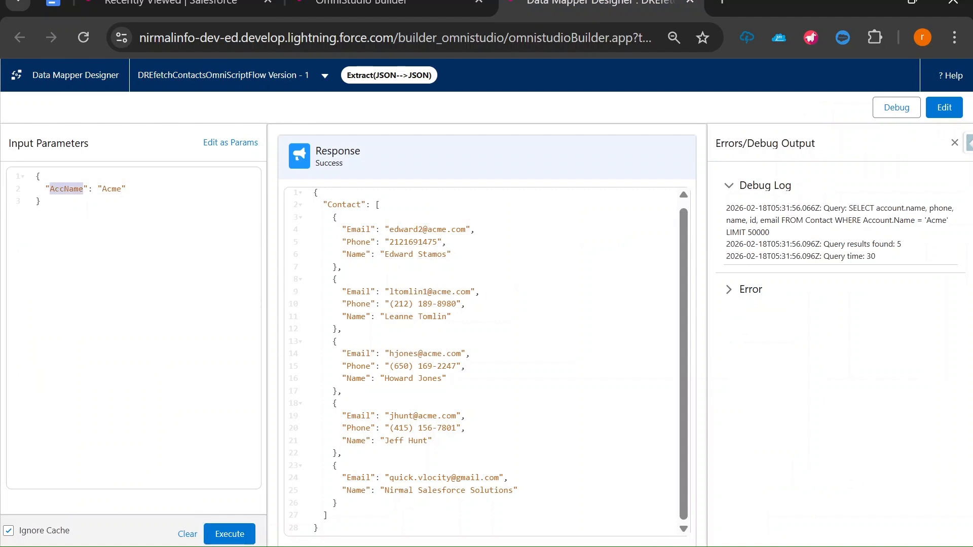
pyautogui.click(390, 4)
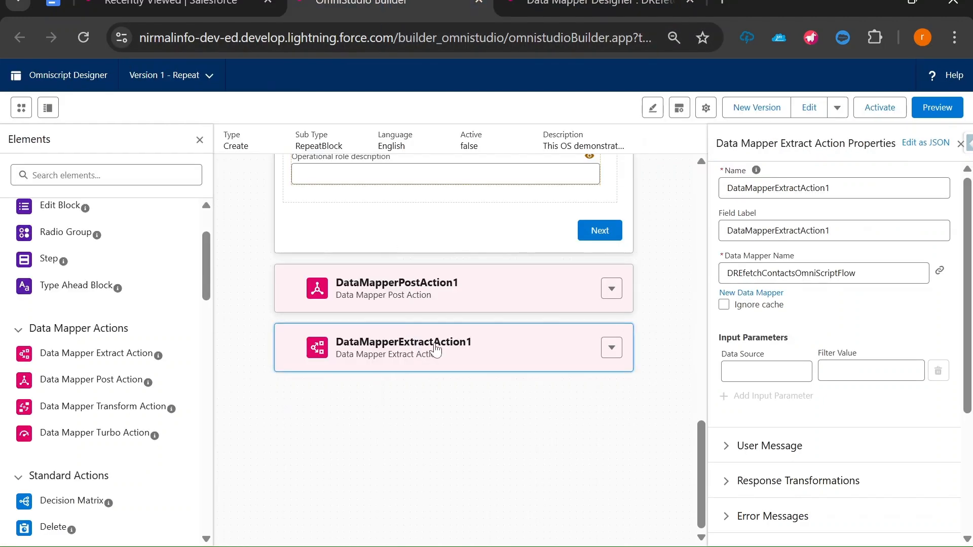
pyautogui.click(832, 369)
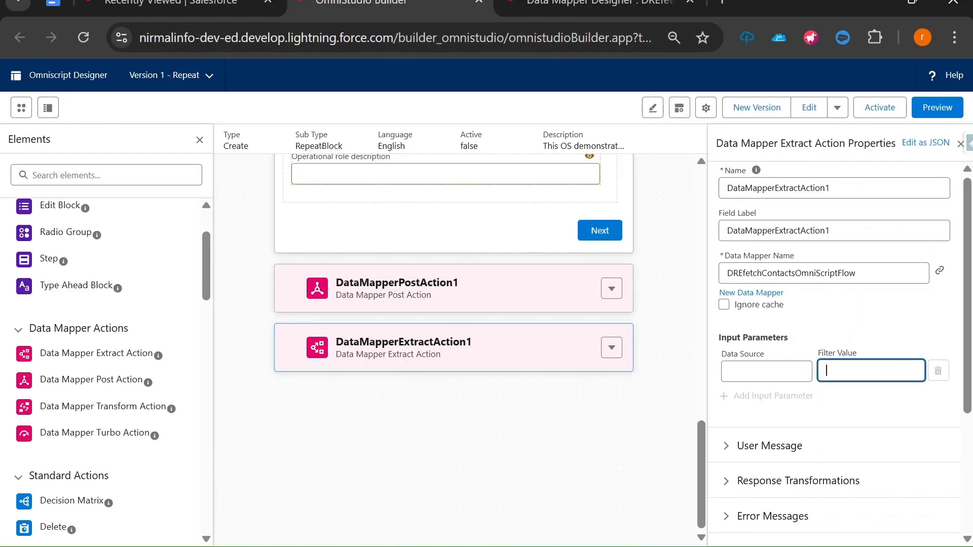
pyautogui.hotkey('ctrl', 'v')
# Verify AccName against the Data Mapper's input key and open the parameter's Data Source list
pyautogui.hotkey('ctrl', 'a')
pyautogui.hotkey('ctrl', 'c')
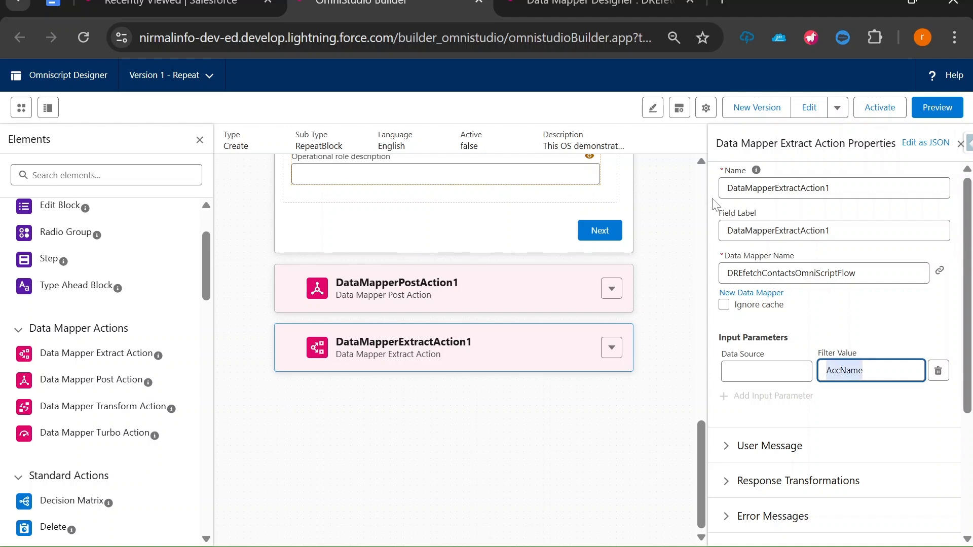
pyautogui.click(615, 4)
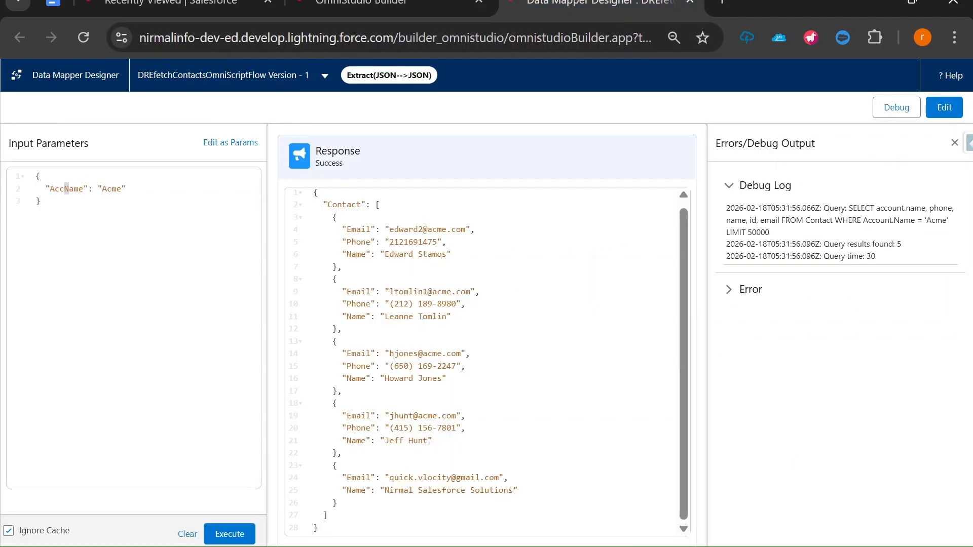
pyautogui.click(361, 4)
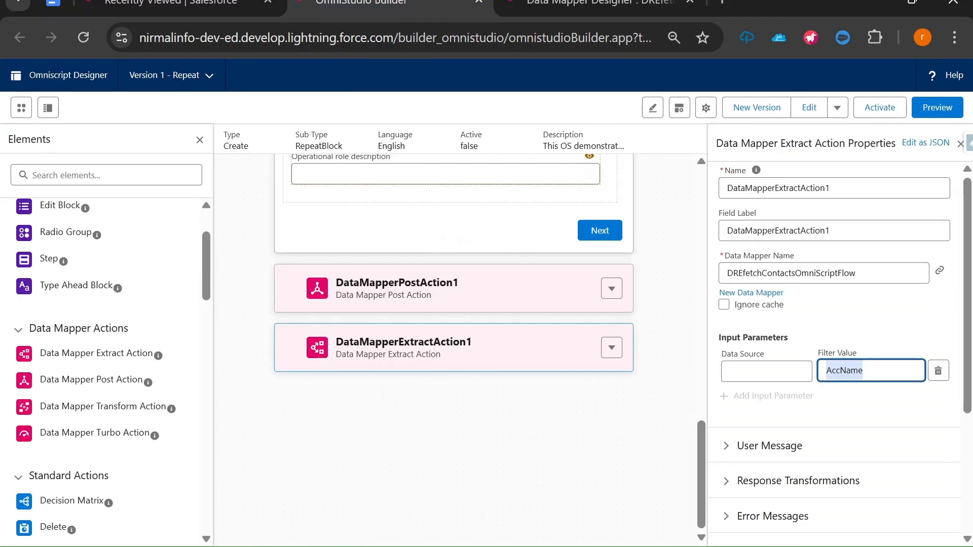
pyautogui.click(767, 371)
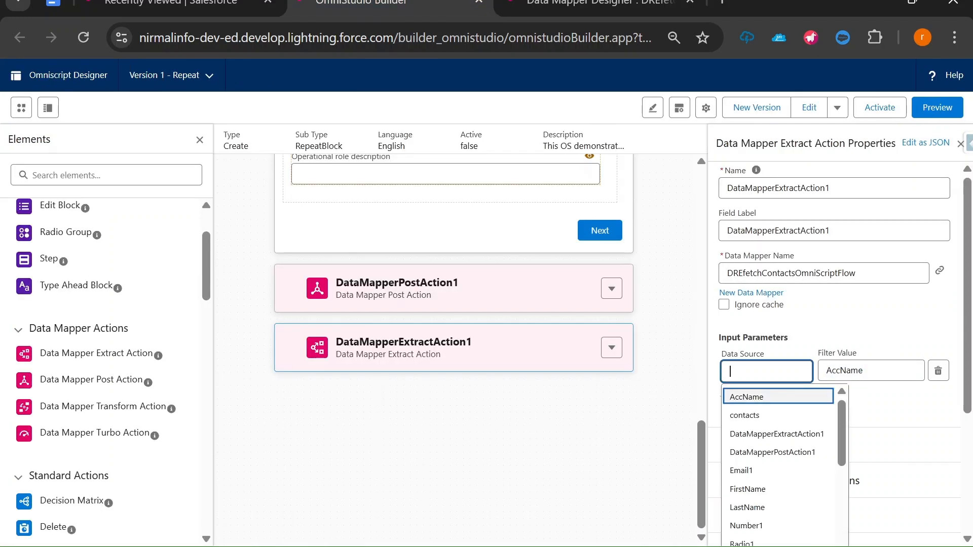
pyautogui.scroll(10, 544, 391)
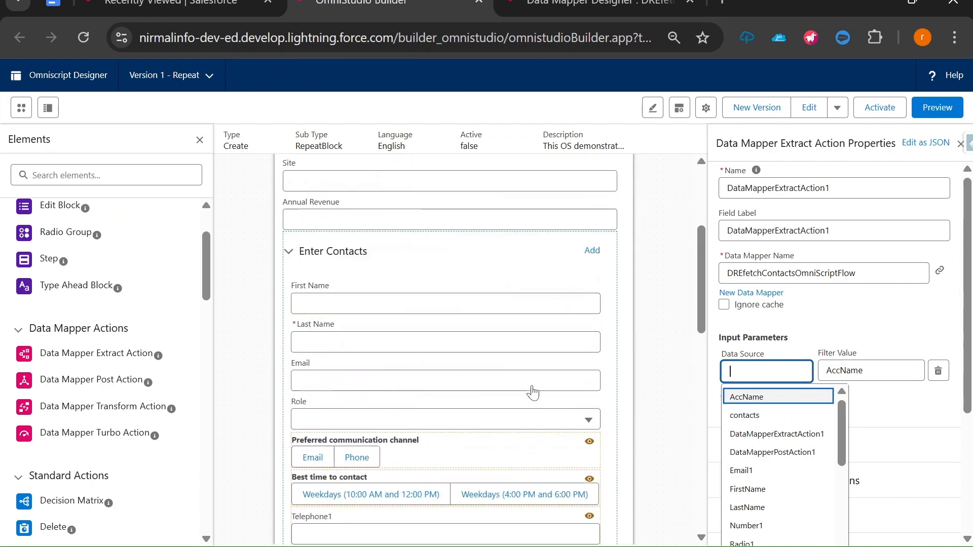
# Look up the Account Name and Step1 element names and compose Step1:AccName
pyautogui.click(353, 313)
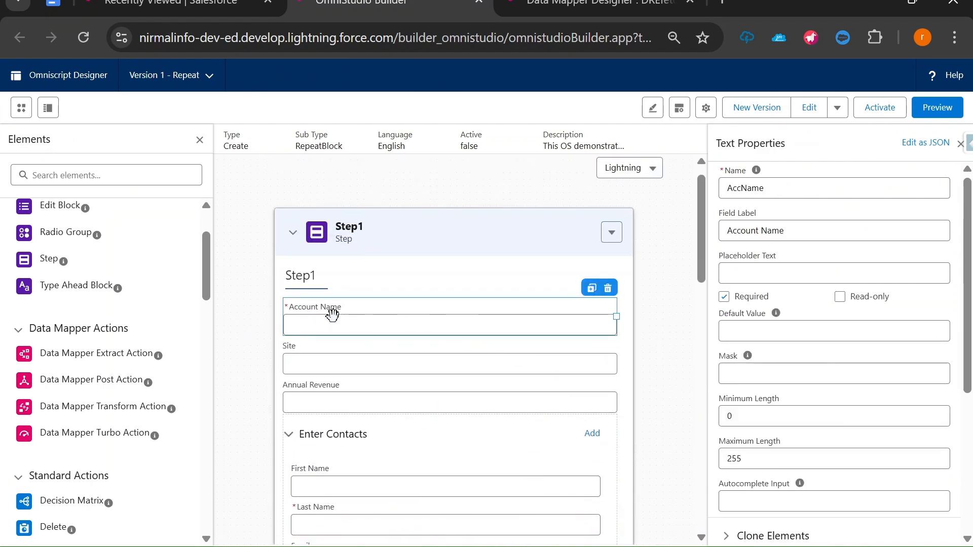
pyautogui.moveTo(766, 189); pyautogui.dragTo(718, 190)
pyautogui.hotkey('ctrl', 'v')
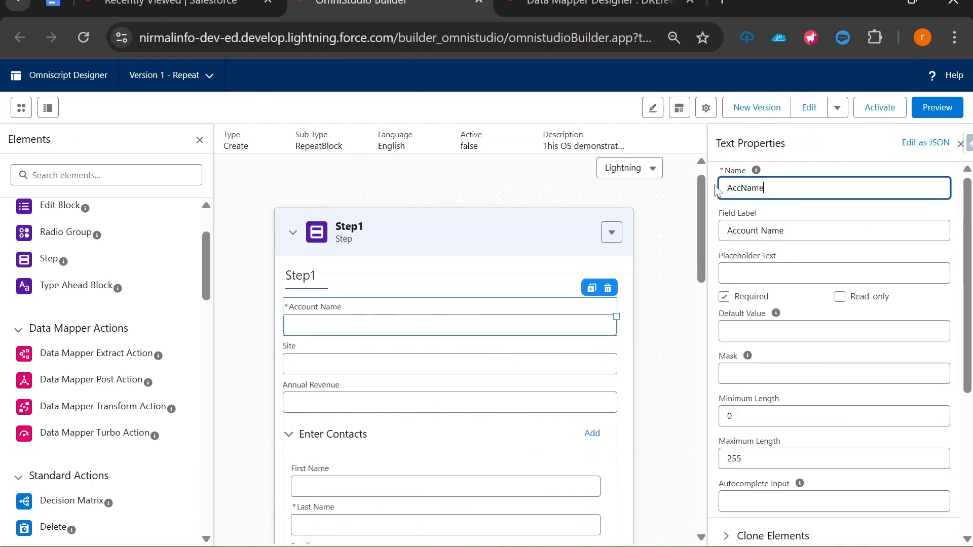
pyautogui.doubleClick(760, 188)
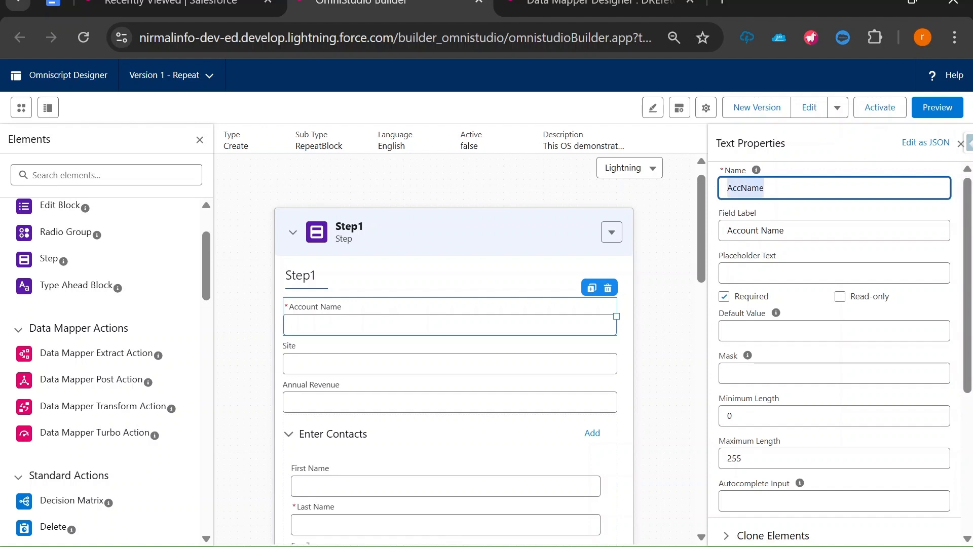
pyautogui.hotkey('ctrl', 'f')
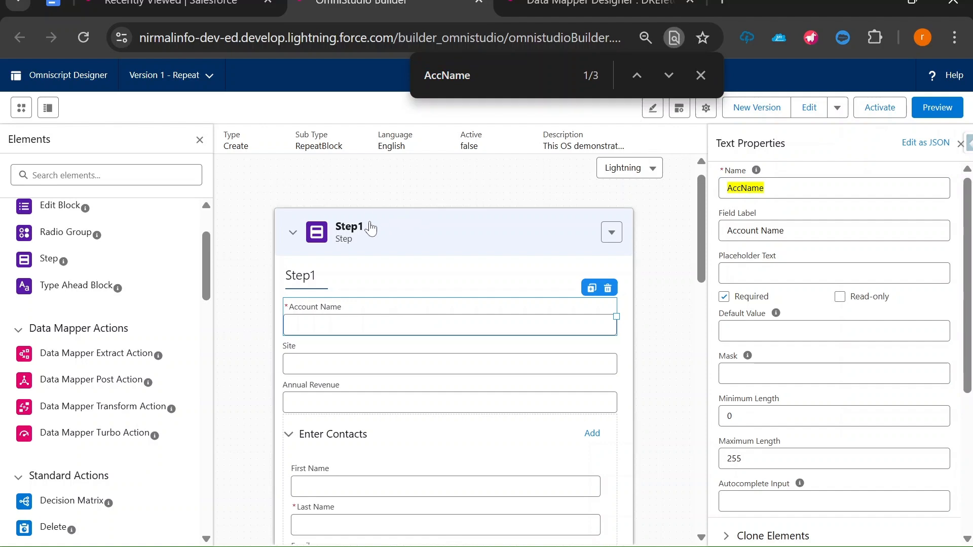
pyautogui.click(371, 229)
pyautogui.doubleClick(721, 188)
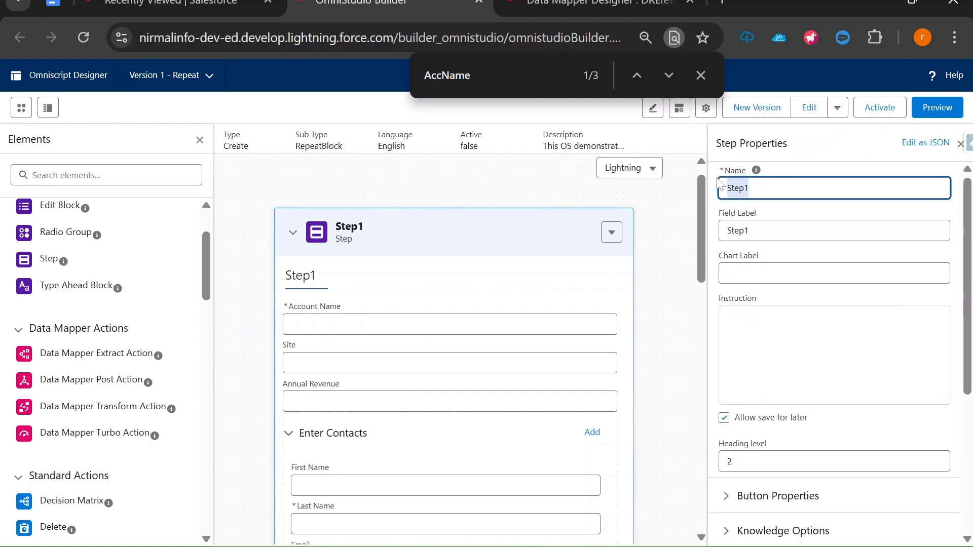
pyautogui.hotkey('ctrl', 'c')
pyautogui.click(424, 75)
pyautogui.hotkey('ctrl', 'v')
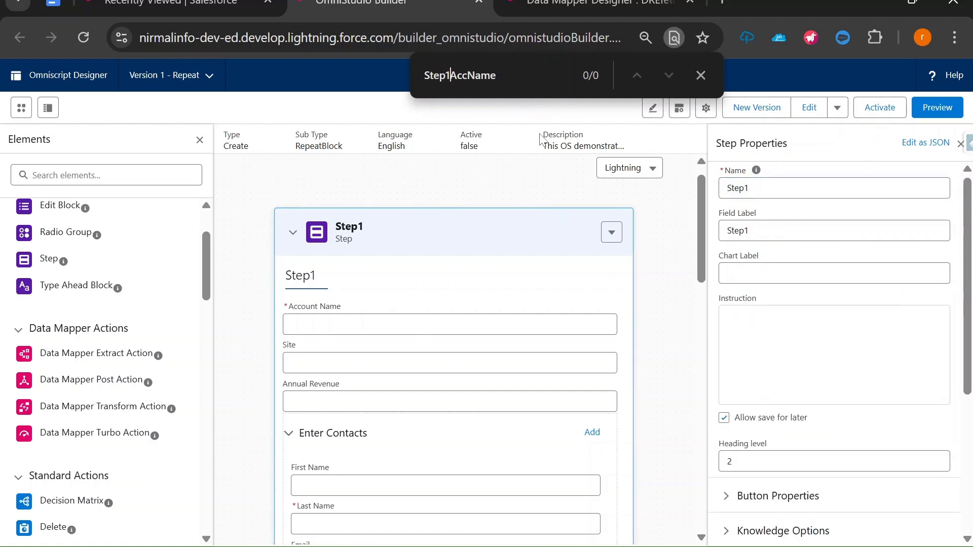
pyautogui.write(':')
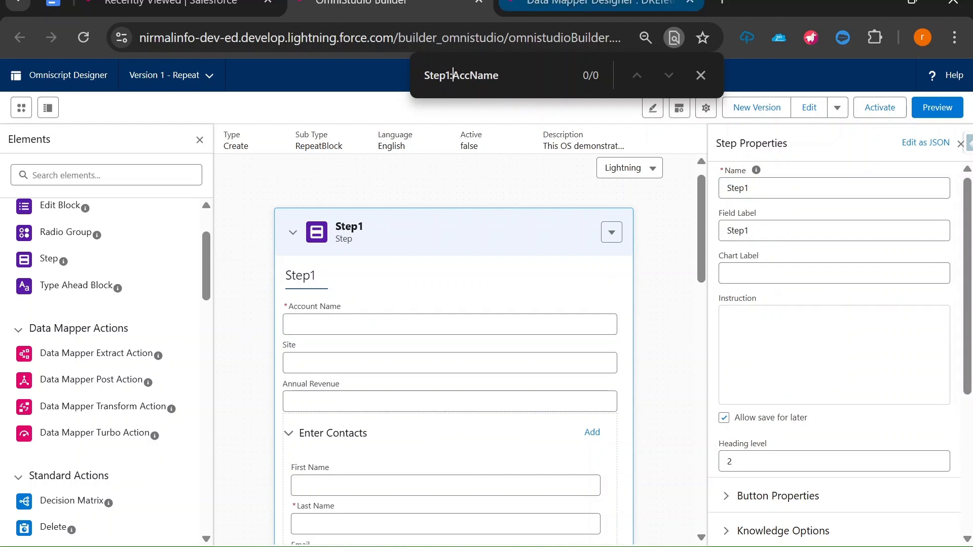
# Set the extract action's input parameter Data Source to Step1:AccName
pyautogui.click(564, 2)
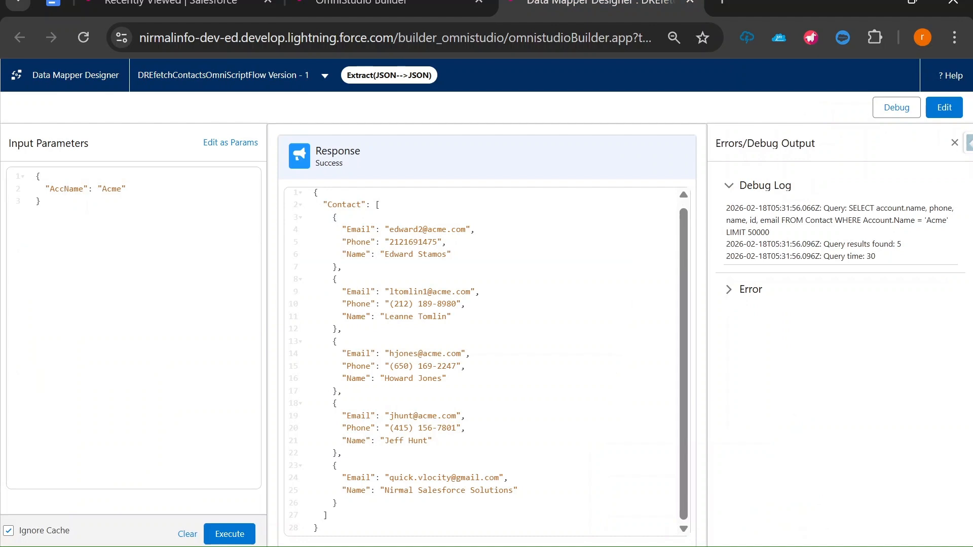
pyautogui.doubleClick(62, 189)
pyautogui.click(378, 3)
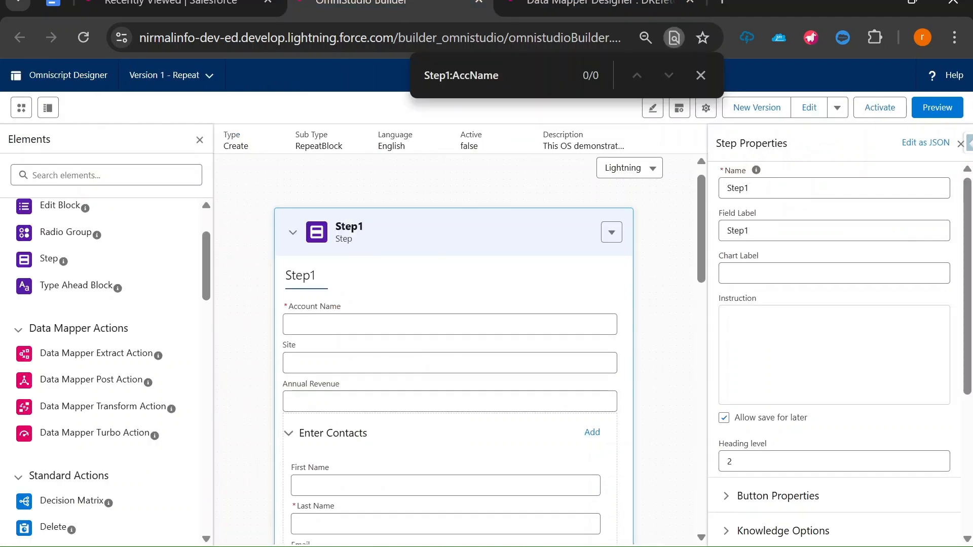
pyautogui.hotkey('ctrl', 'a')
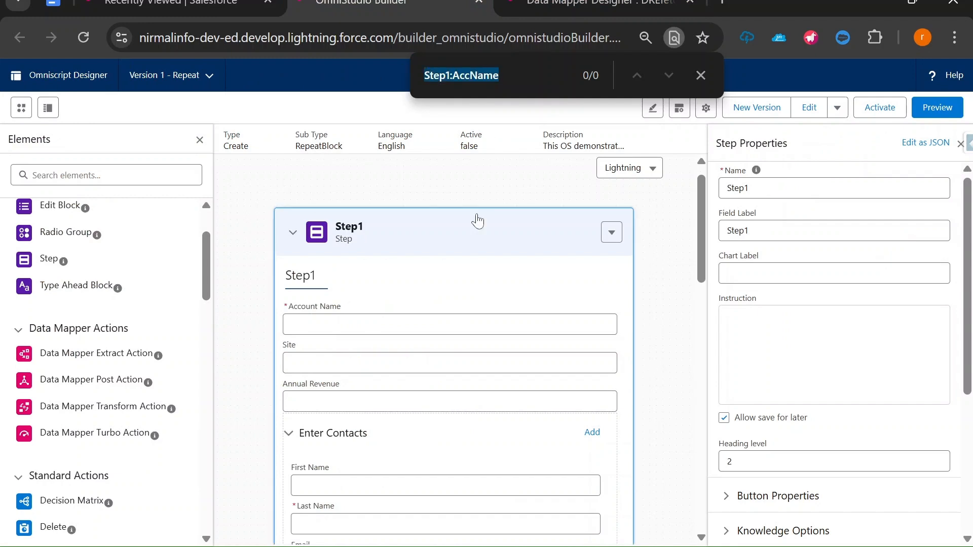
pyautogui.doubleClick(292, 233)
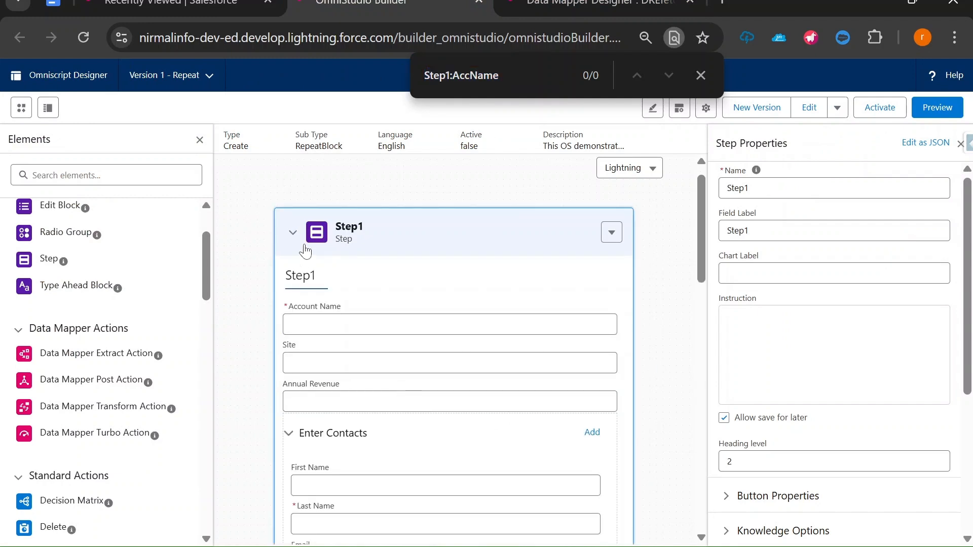
pyautogui.click(293, 233)
pyautogui.click(385, 356)
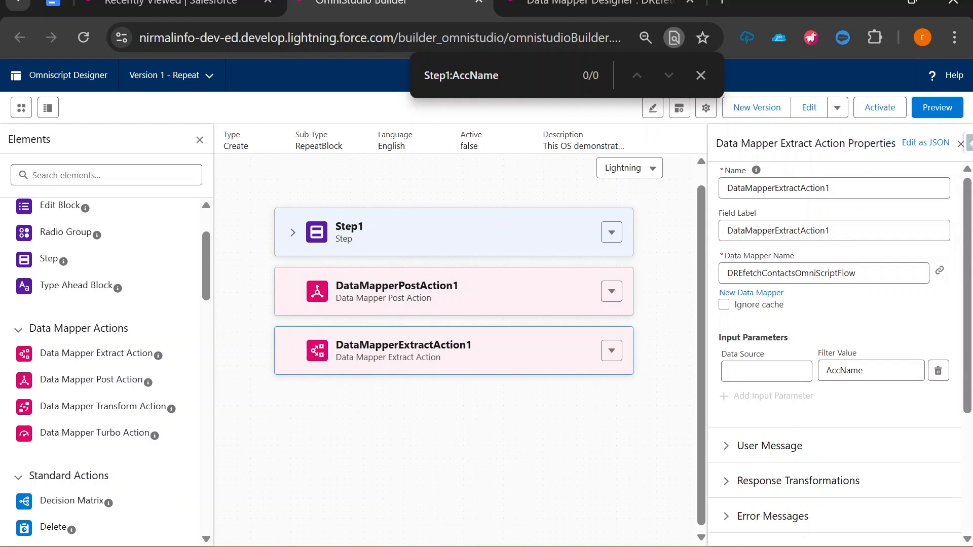
pyautogui.click(767, 372)
pyautogui.hotkey('ctrl', 'v')
pyautogui.click(602, 450)
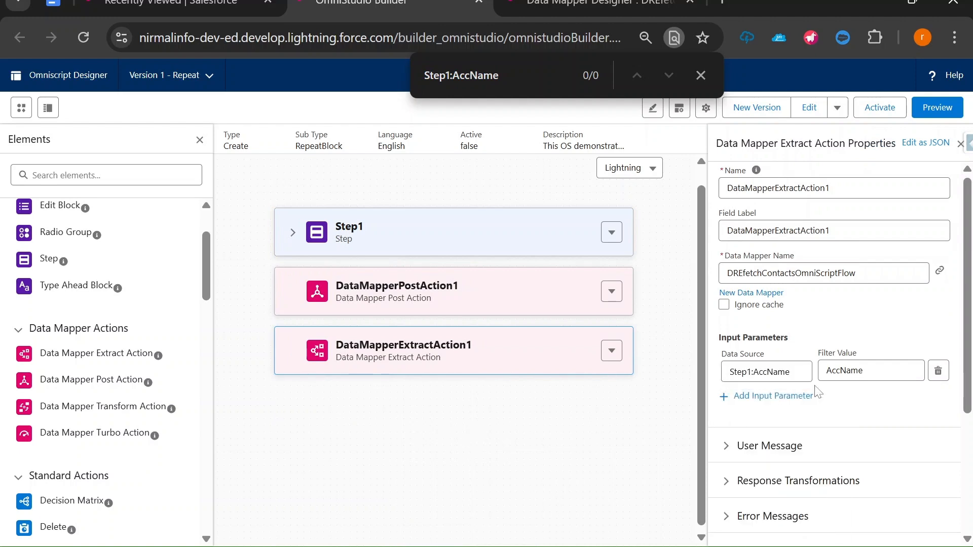
# Preview the script, enter a test account name, and fill the first contact C1 with an email
pyautogui.click(937, 106)
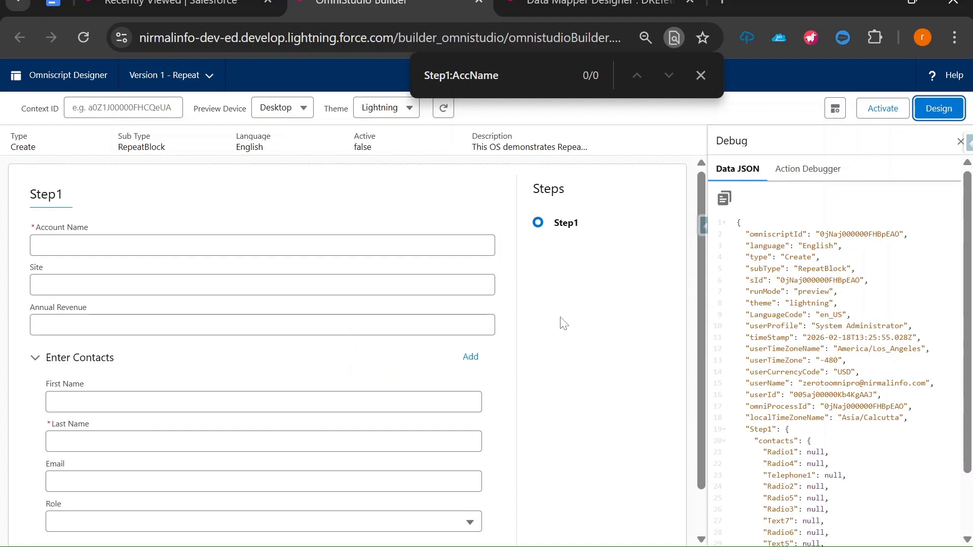
pyautogui.write('Test Acount')
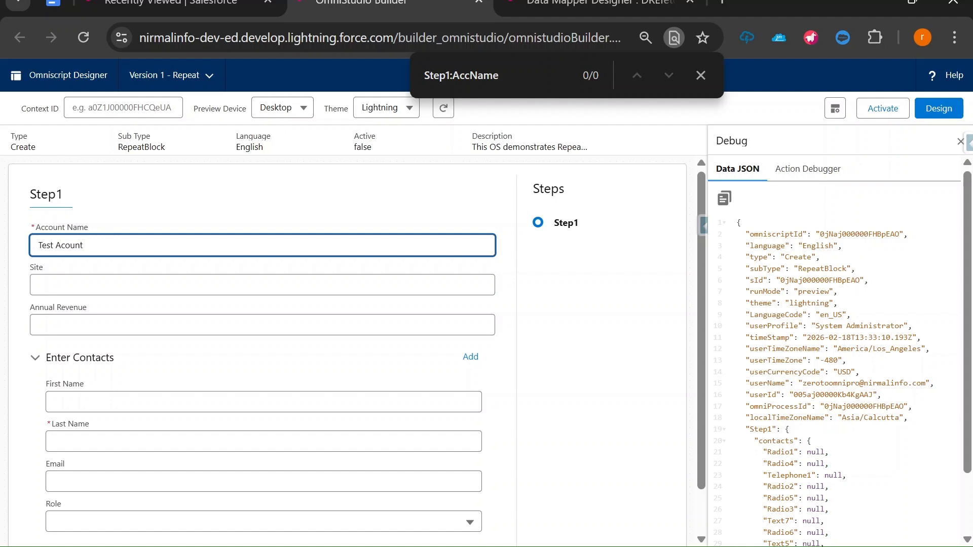
pyautogui.press('BackSpace')
pyautogui.write('ount Darshan')
pyautogui.click(135, 439)
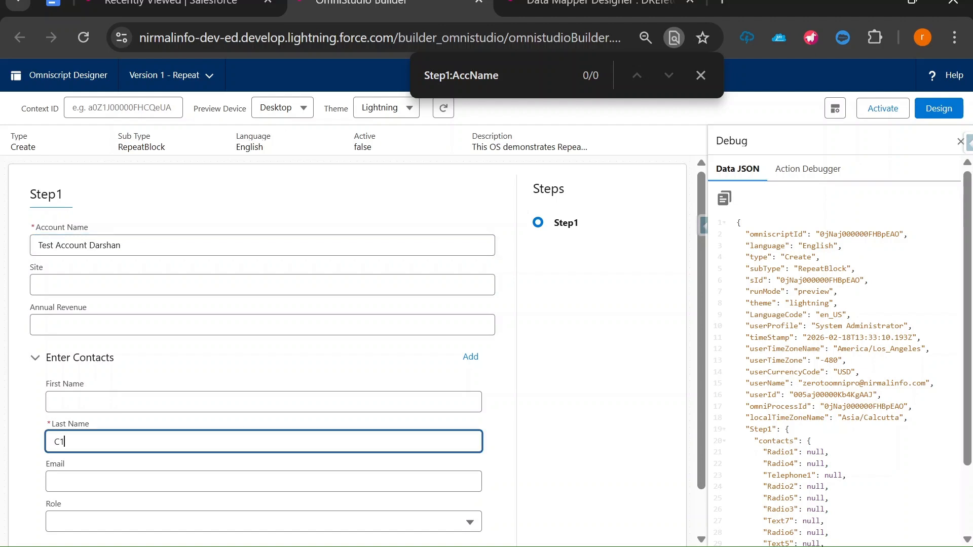
pyautogui.scroll(-1, 356, 351)
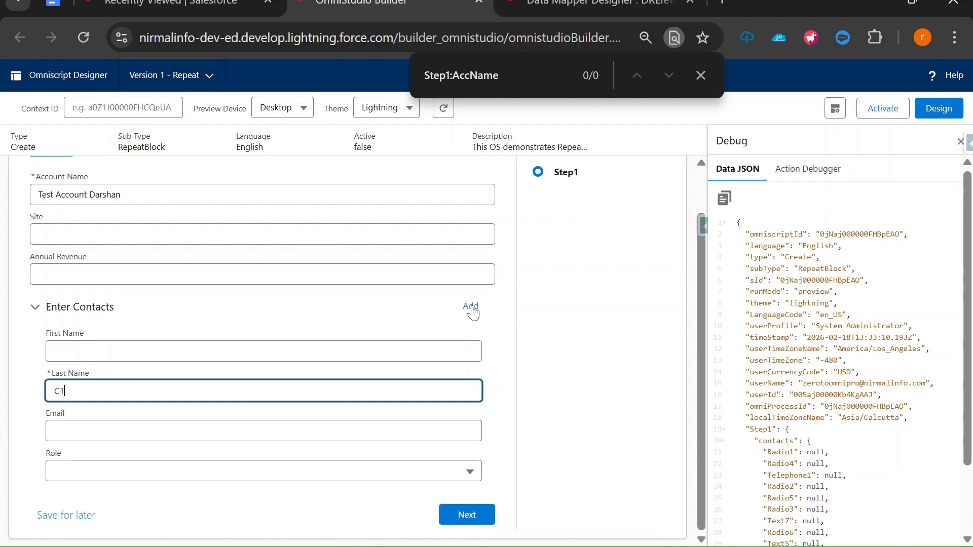
pyautogui.press('Tab')
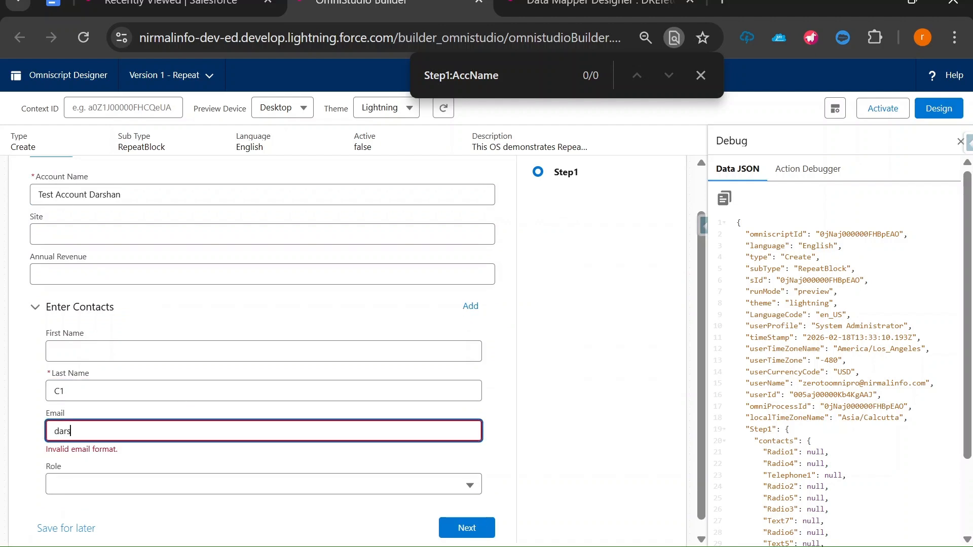
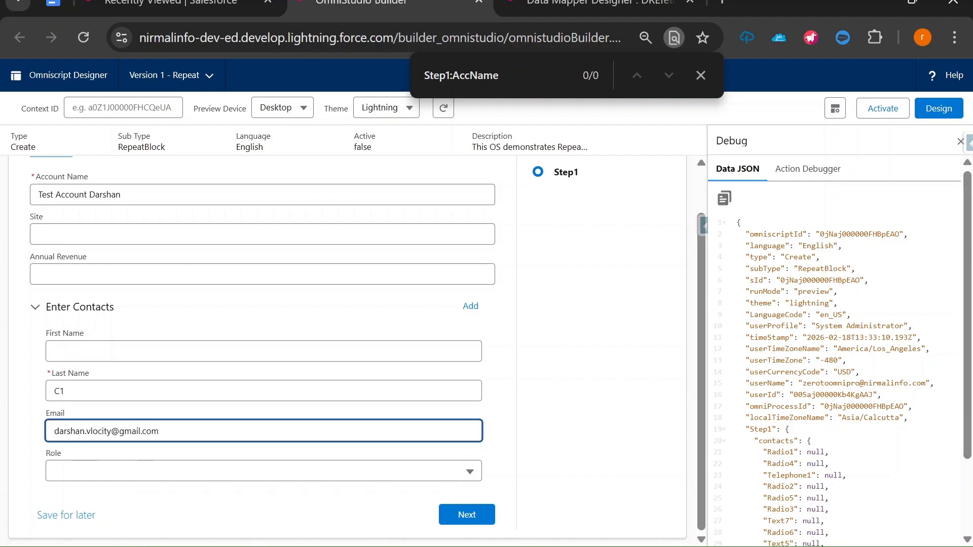
pyautogui.write('1')
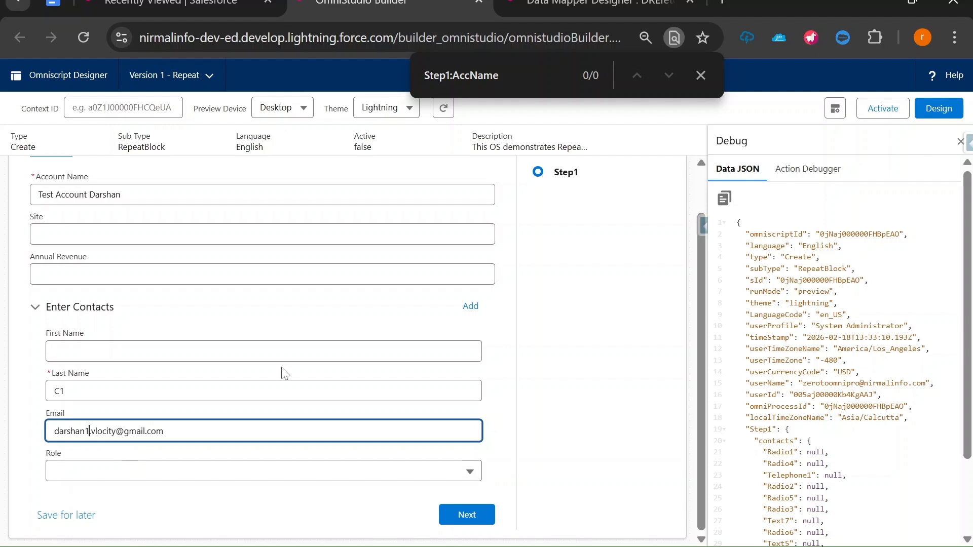
# Add a second contact C2 with its email ending in 2
pyautogui.click(469, 309)
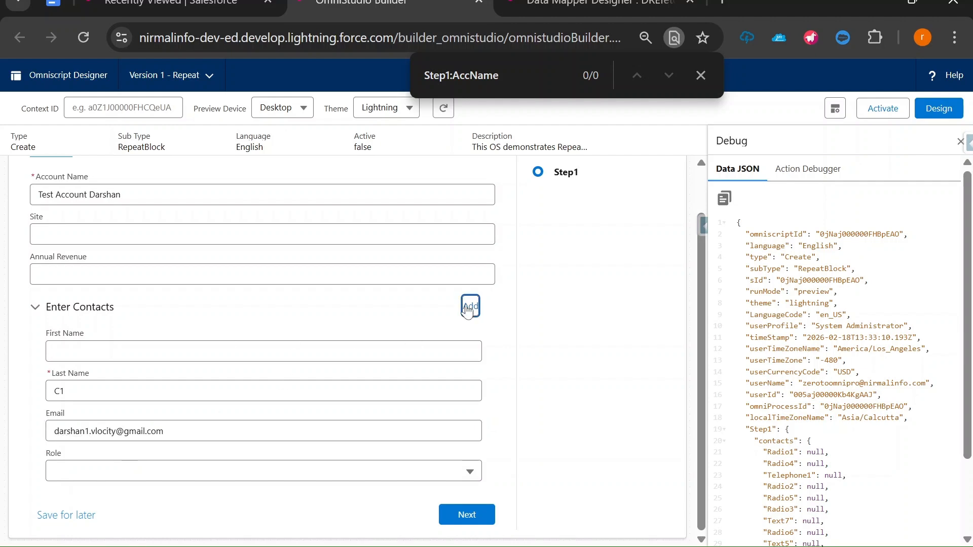
pyautogui.click(134, 392)
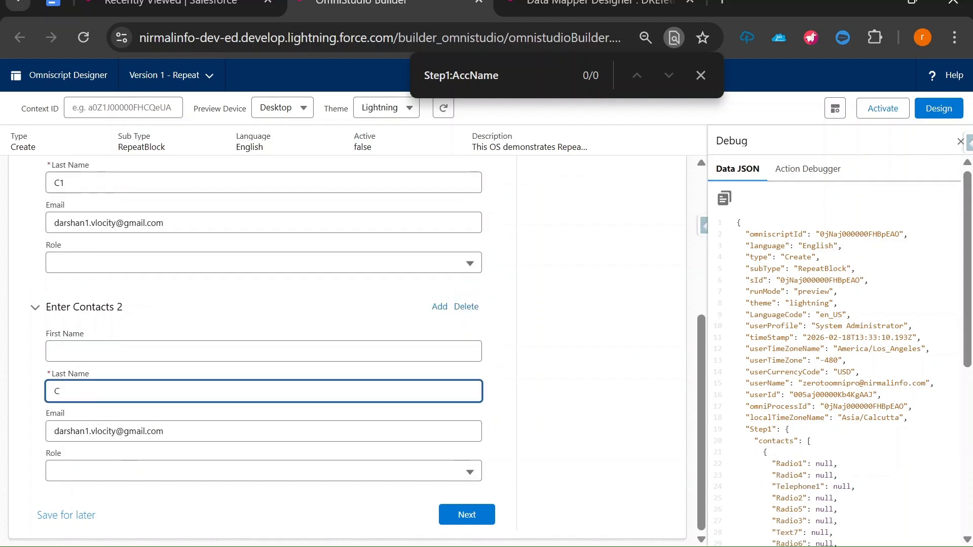
pyautogui.click(90, 430)
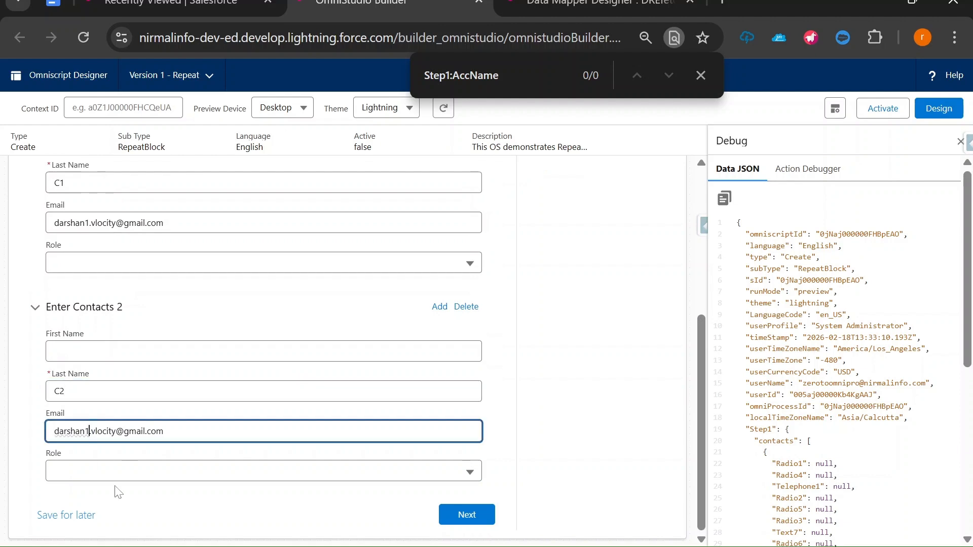
pyautogui.press('BackSpace')
pyautogui.write('2')
# Open the Action Debugger and submit the step, hitting the duplicate-contact error
pyautogui.click(825, 169)
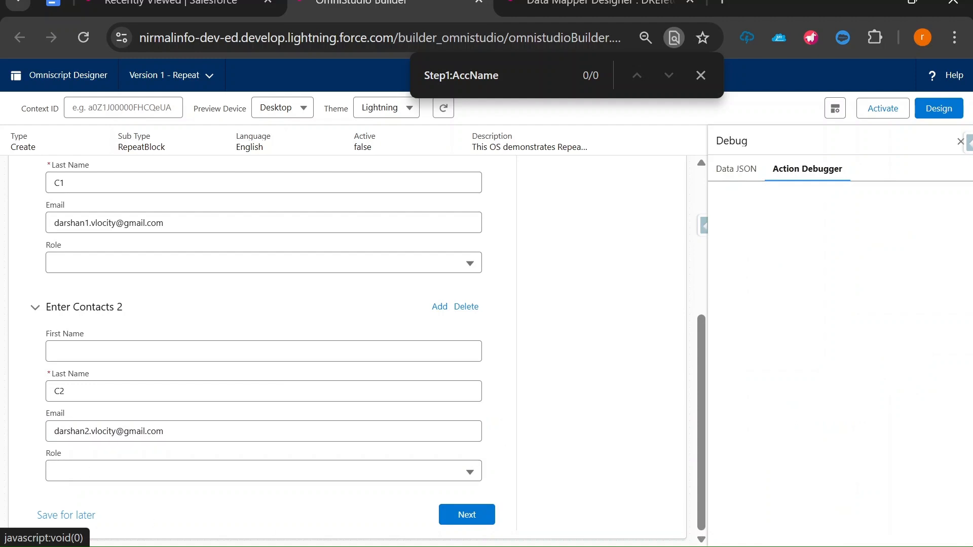
pyautogui.scroll(5, 181, 326)
pyautogui.scroll(2, 152, 299)
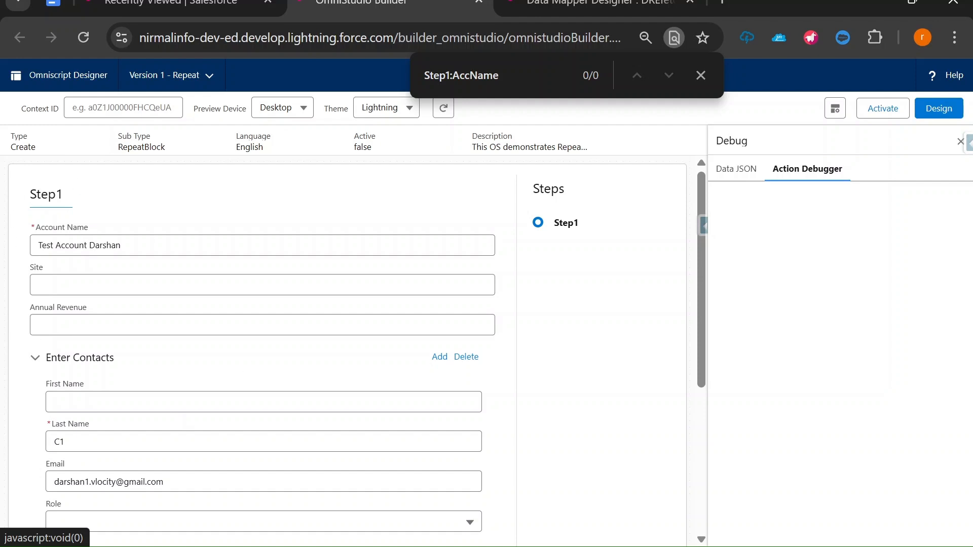
pyautogui.scroll(-5, 571, 394)
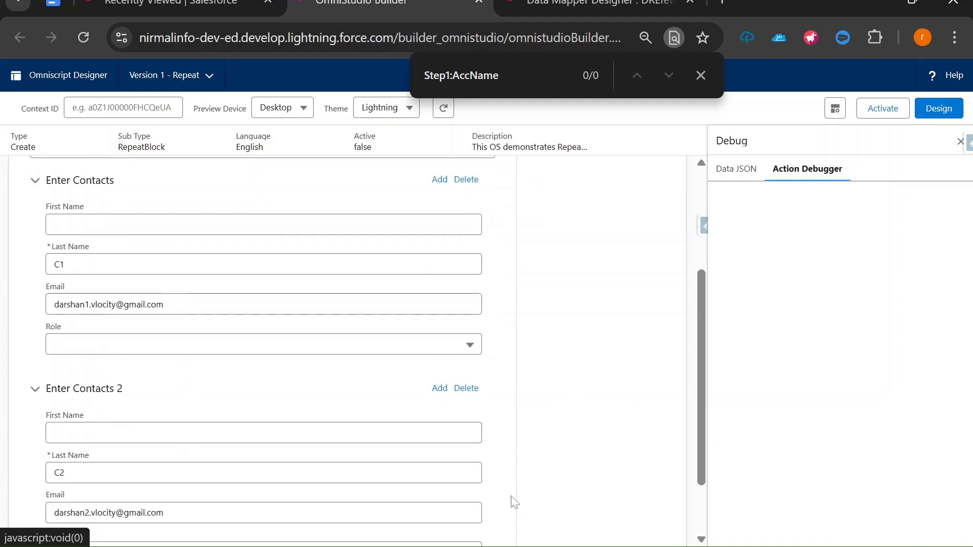
pyautogui.click(467, 515)
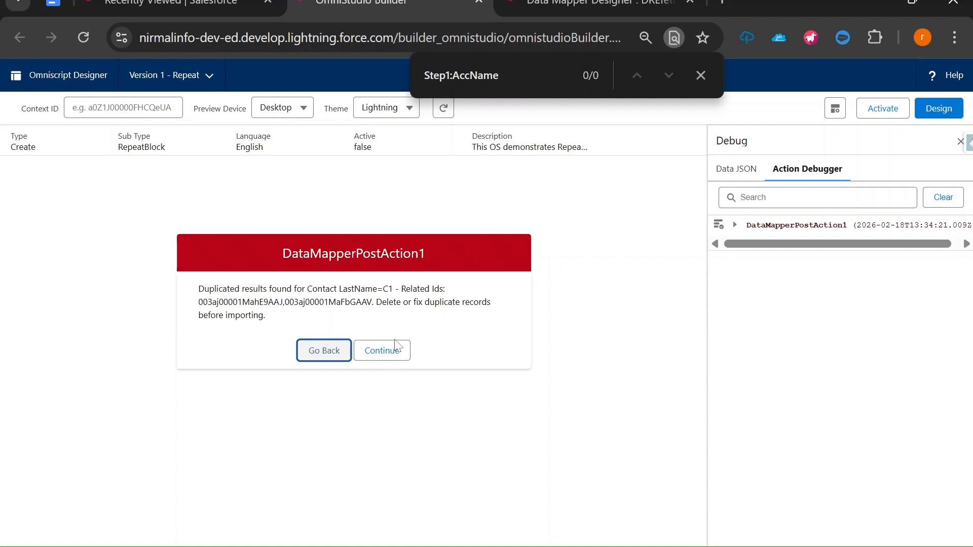
# Go back, rename the contacts to CCCC1 and CCCC2, and resubmit the step
pyautogui.click(323, 354)
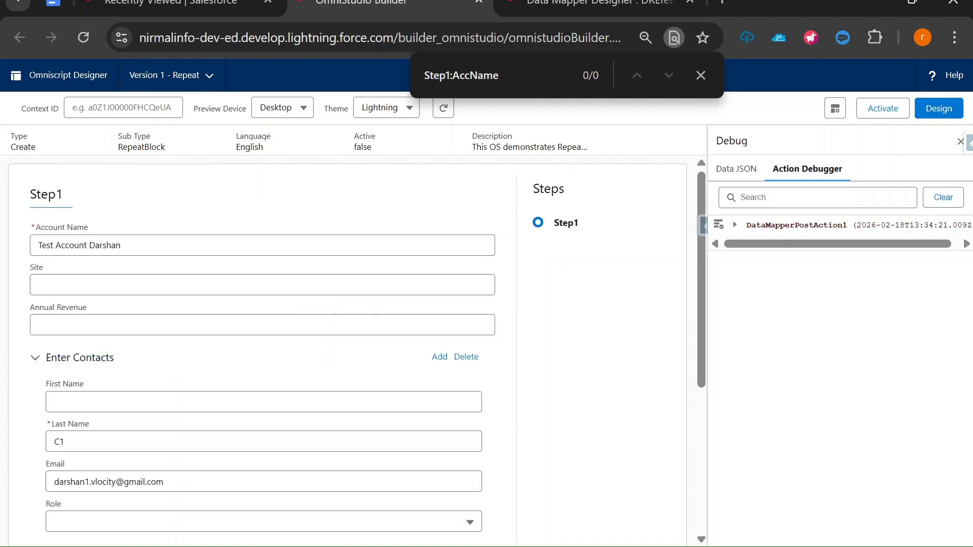
pyautogui.click(65, 442)
pyautogui.write('C')
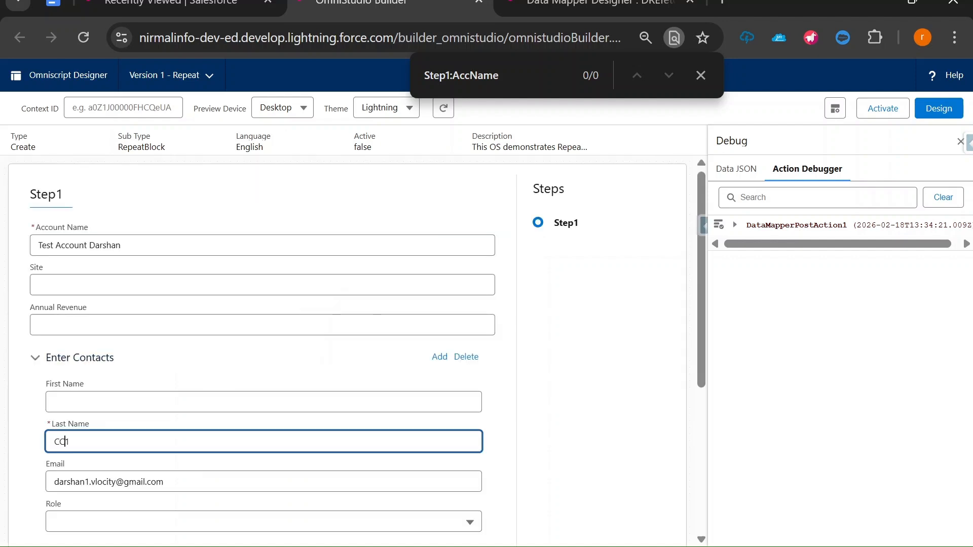
pyautogui.write('CC')
pyautogui.scroll(-3, 75, 264)
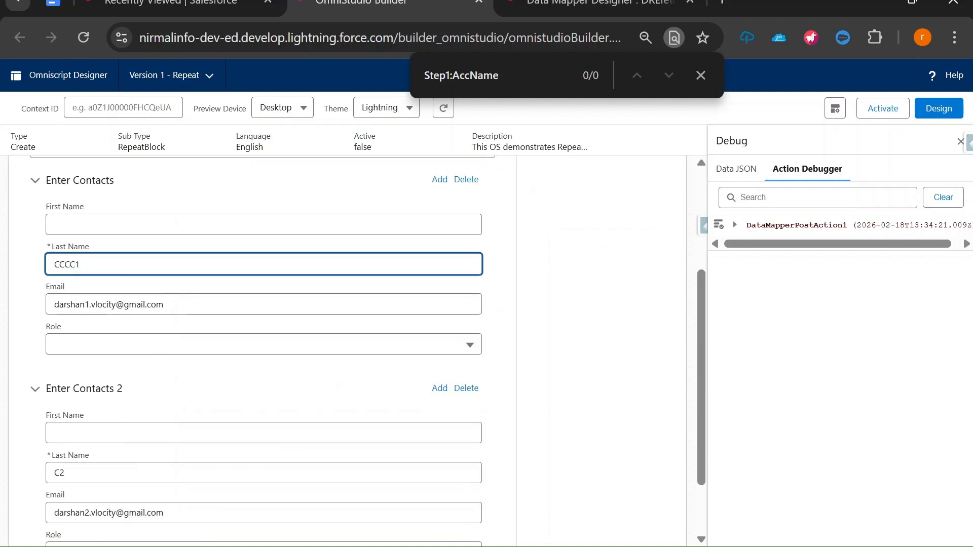
pyautogui.click(60, 473)
pyautogui.write('CCC')
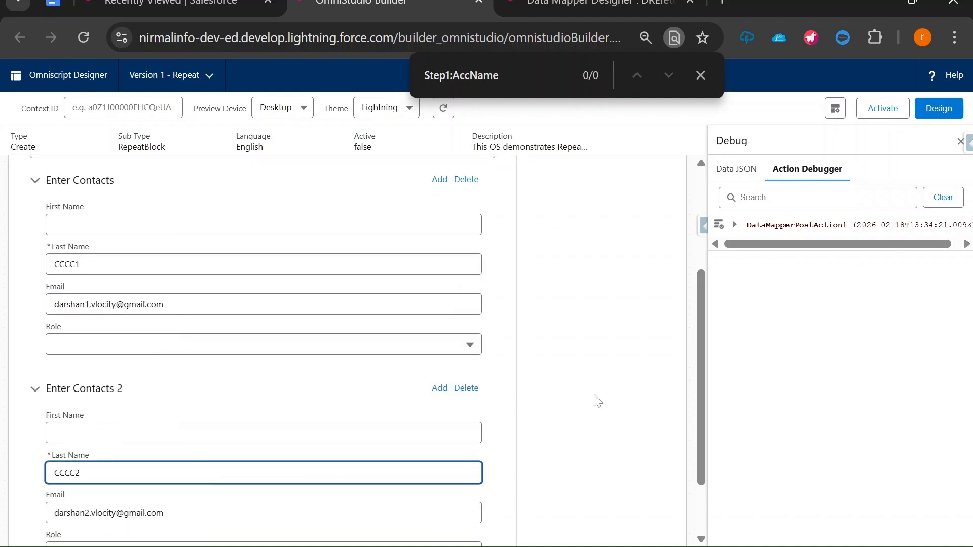
pyautogui.scroll(-2, 597, 401)
pyautogui.click(466, 515)
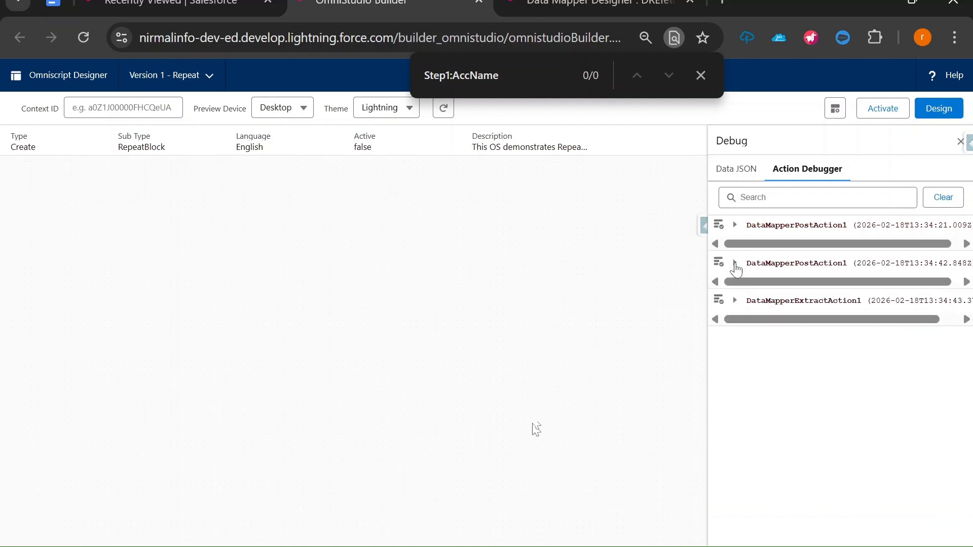
# Expand the second DataMapperPostAction1 response to see the created Contacts and Account
pyautogui.click(735, 264)
pyautogui.click(750, 314)
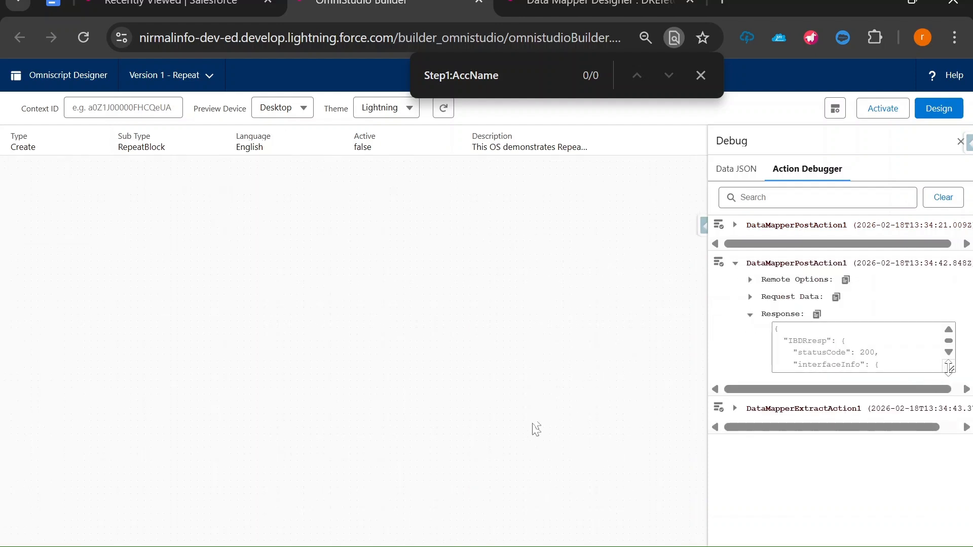
pyautogui.moveTo(948, 366); pyautogui.dragTo(951, 505)
pyautogui.scroll(-4, 951, 502)
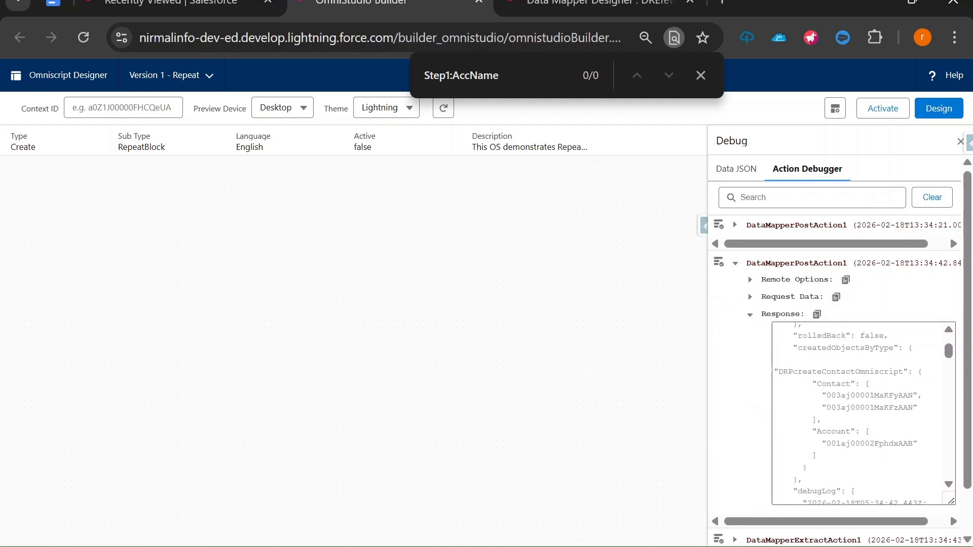
# Copy the new account's id and select the path in the Salesforce tab's address
pyautogui.moveTo(822, 396); pyautogui.dragTo(918, 408)
pyautogui.click(918, 409)
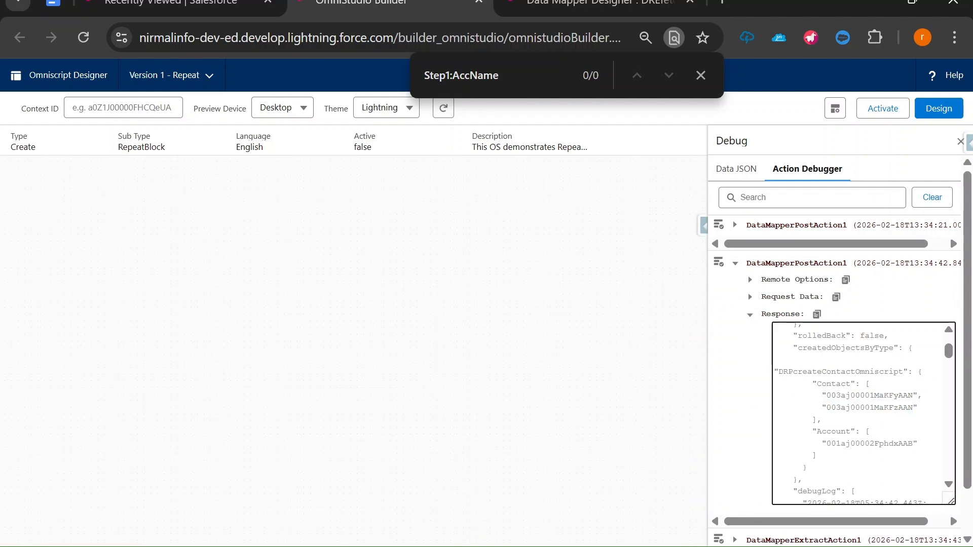
pyautogui.doubleClick(870, 444)
pyautogui.hotkey('ctrl', 'c')
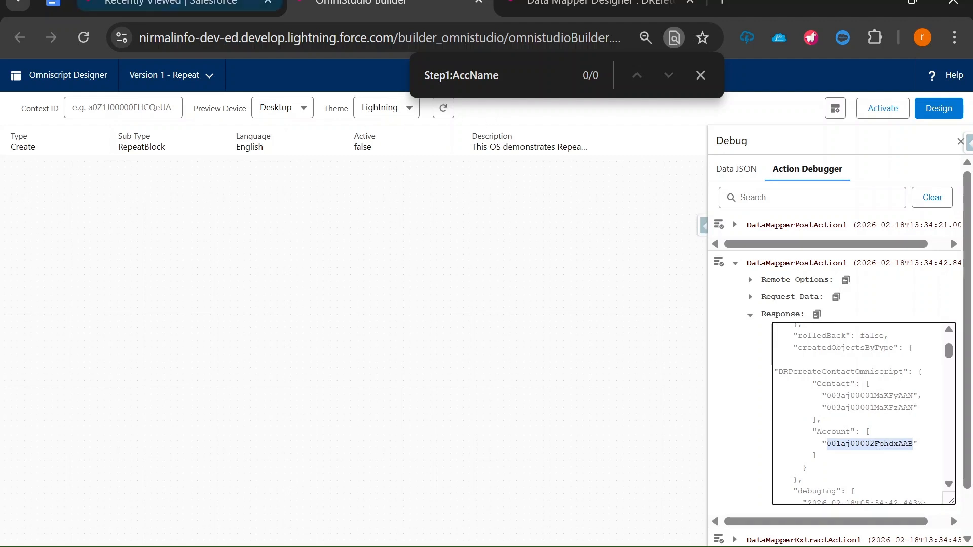
pyautogui.click(167, 4)
pyautogui.moveTo(576, 37); pyautogui.dragTo(398, 38)
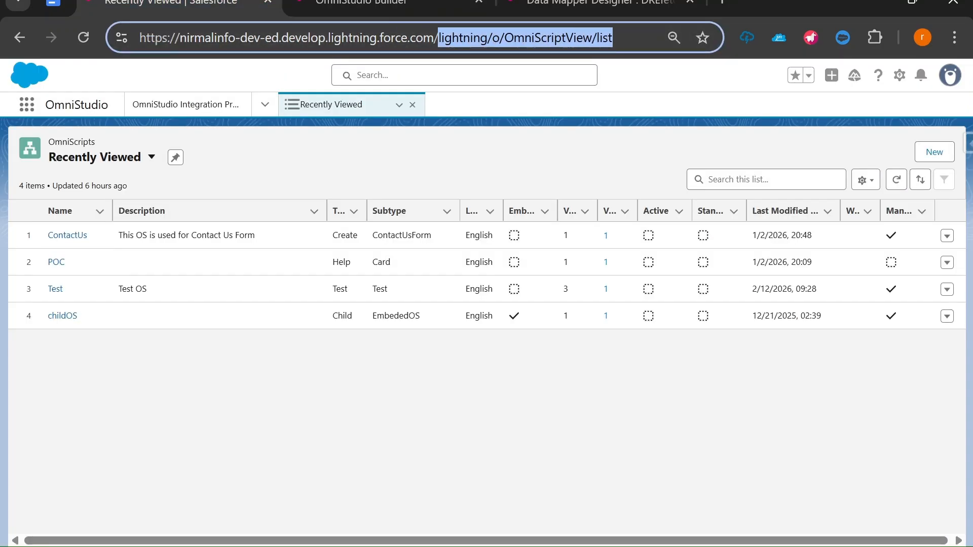
# Open the new account's record by its id and check contacts CCCC1 and CCCC2
pyautogui.hotkey('ctrl', 'v')
pyautogui.press('Return')
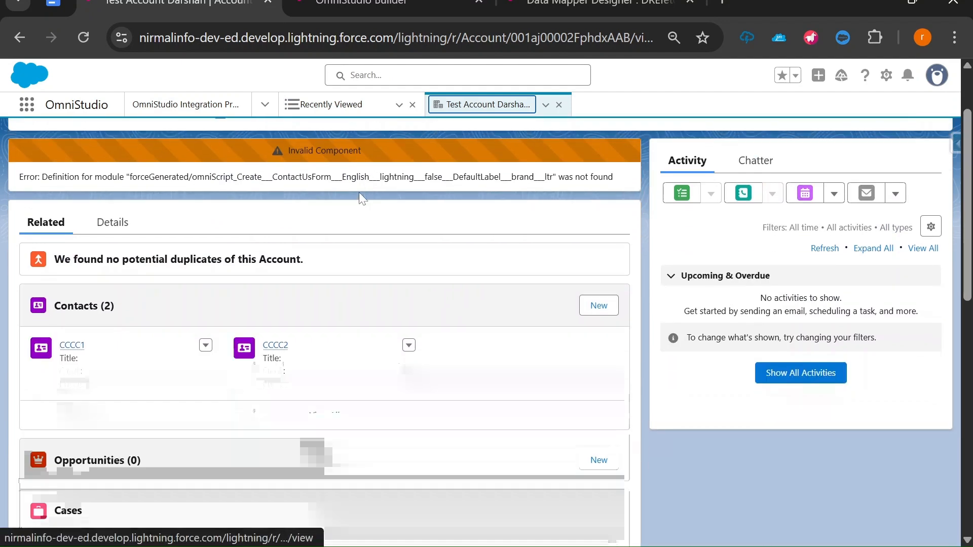
pyautogui.scroll(-2, 202, 270)
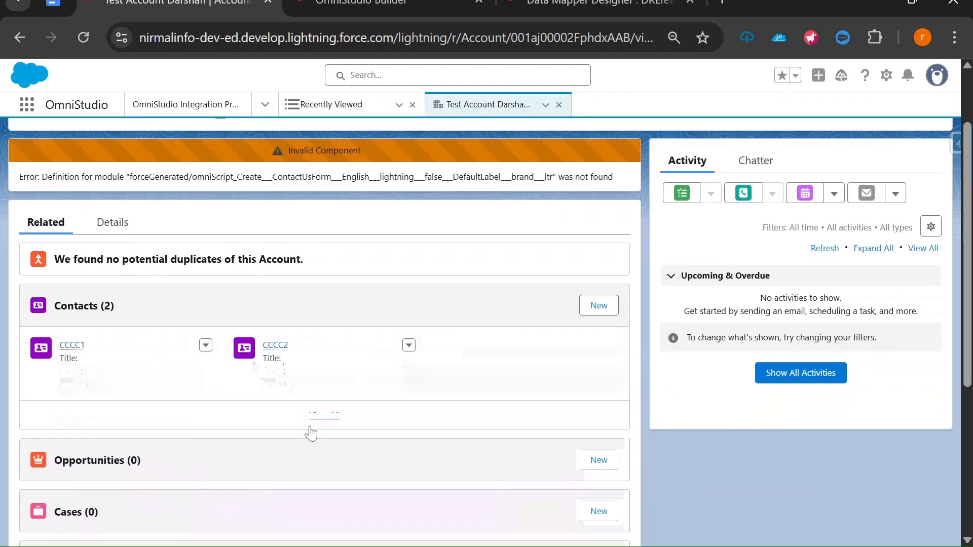
# Return to the OmniScript builder and collapse the post action's log entry
pyautogui.click(577, 4)
pyautogui.click(385, 4)
pyautogui.click(735, 263)
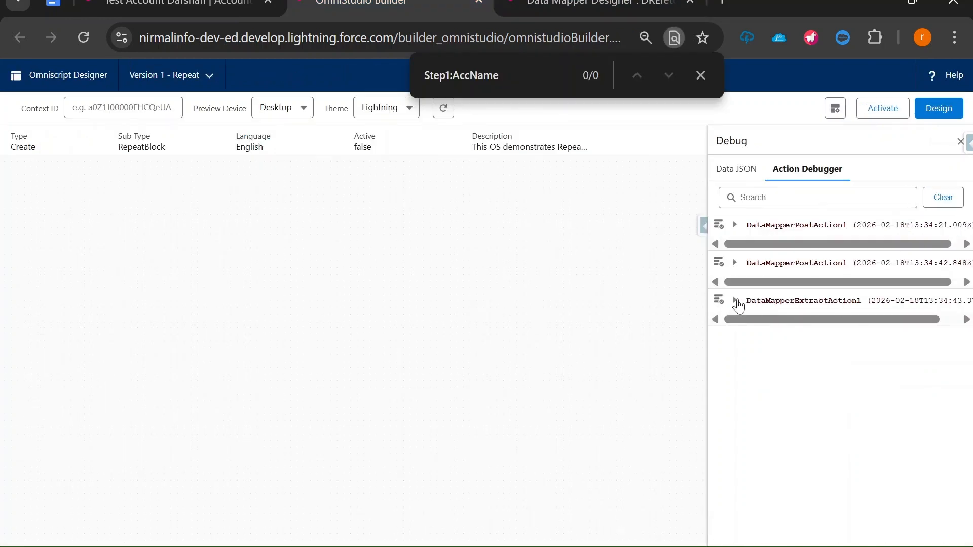
# Inspect DataMapperExtractAction1's response returning contacts CCCC1 and CCCC2, then return to design mode
pyautogui.click(578, 4)
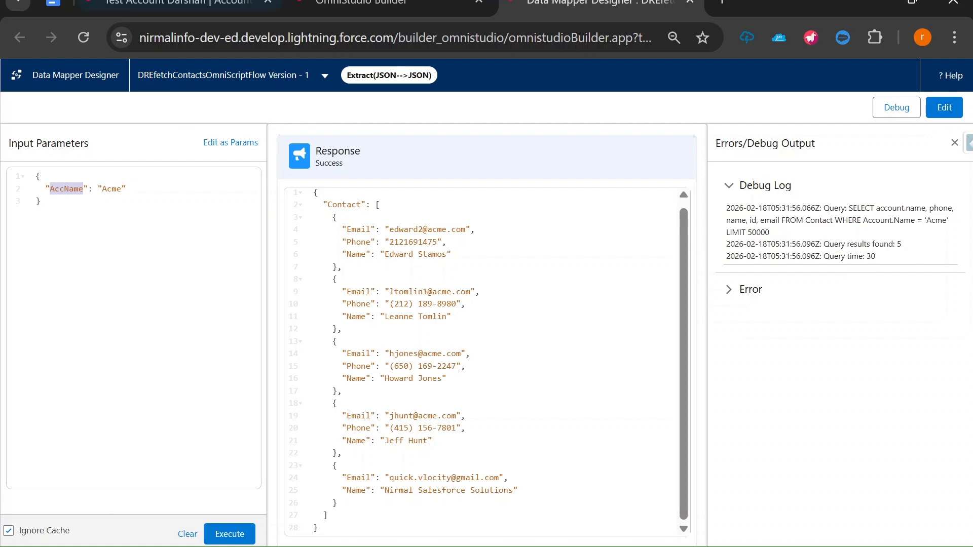
pyautogui.click(385, 4)
pyautogui.click(735, 302)
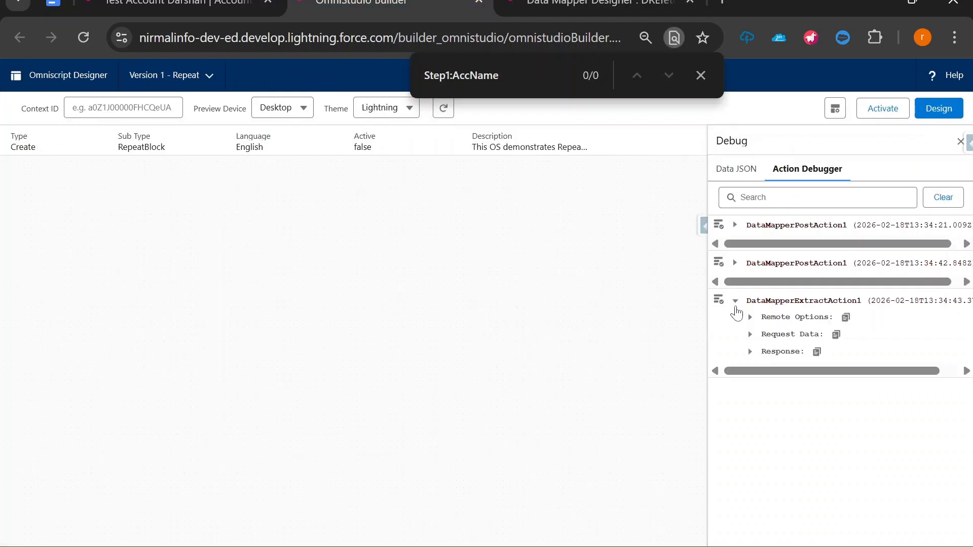
pyautogui.click(750, 351)
pyautogui.moveTo(953, 413); pyautogui.dragTo(952, 537)
pyautogui.scroll(-2, 836, 355)
pyautogui.moveTo(794, 341); pyautogui.dragTo(807, 415)
pyautogui.scroll(2, 753, 306)
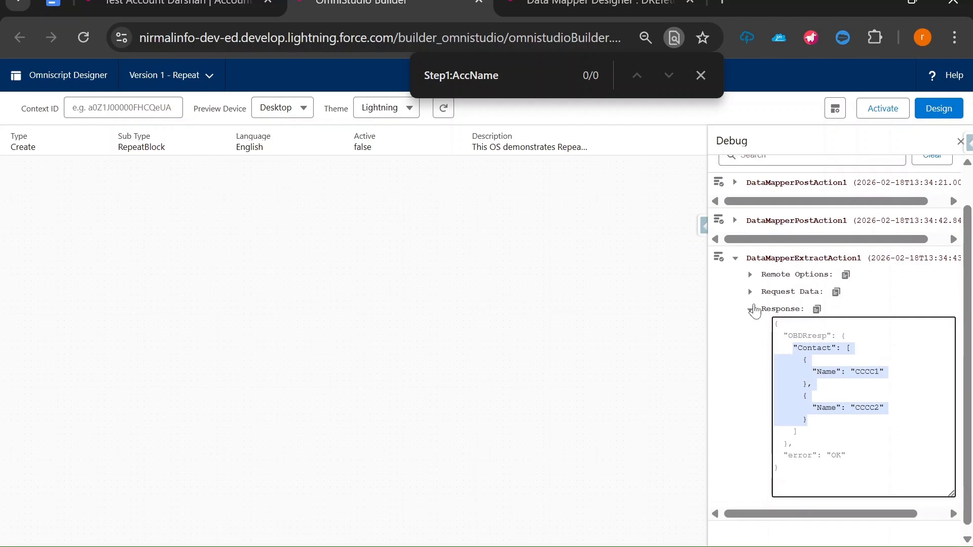
pyautogui.scroll(-2, 712, 285)
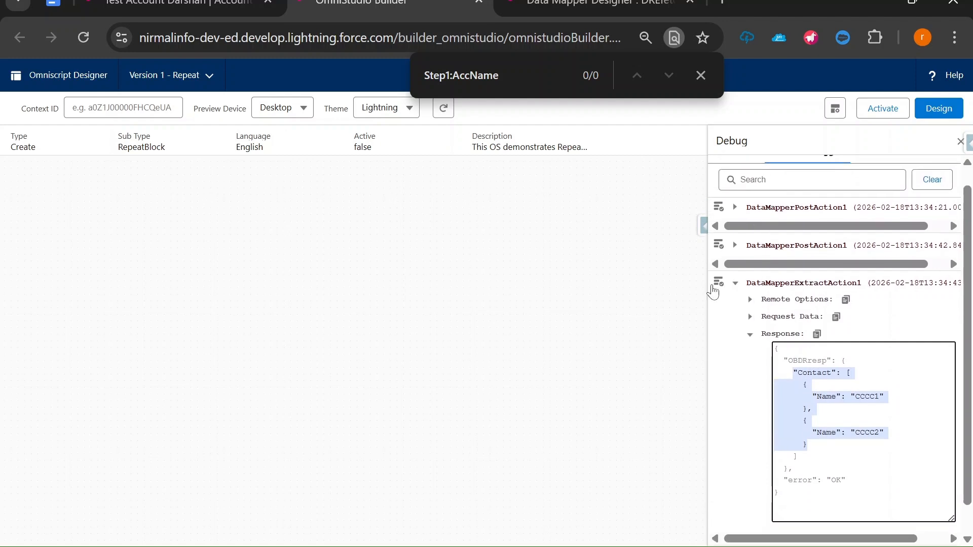
pyautogui.click(939, 108)
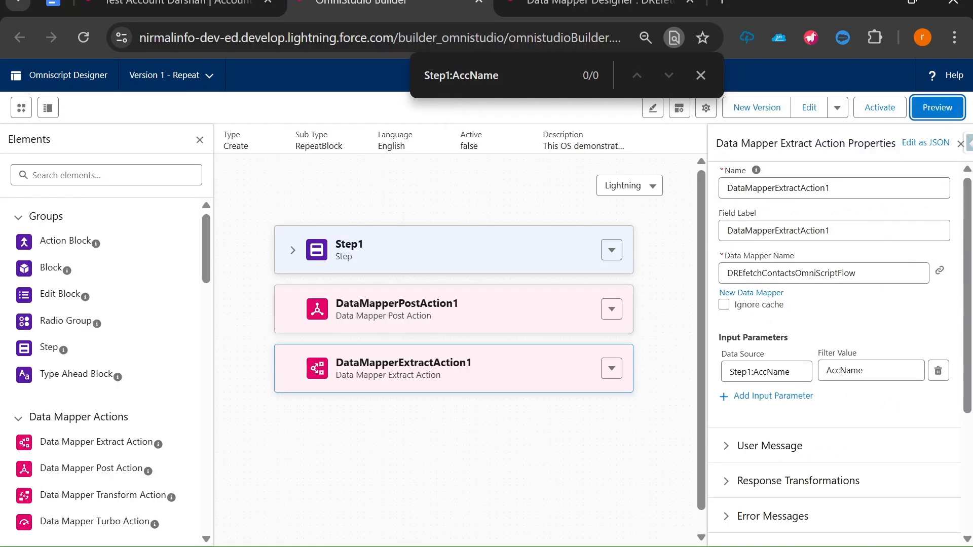
# Add a Step element from the 'step' search below DataMapperExtractAction1
pyautogui.click(102, 175)
pyautogui.write('step')
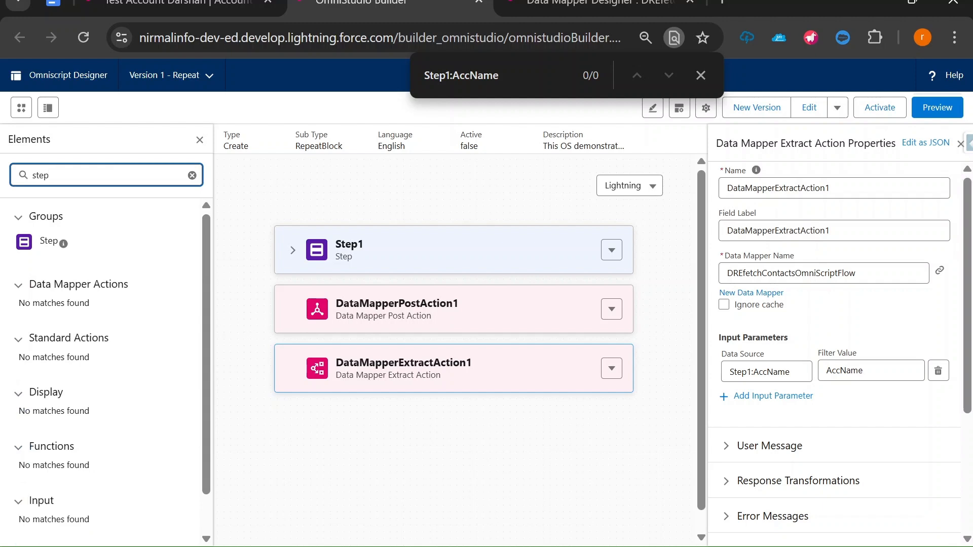
pyautogui.moveTo(49, 243); pyautogui.dragTo(335, 422)
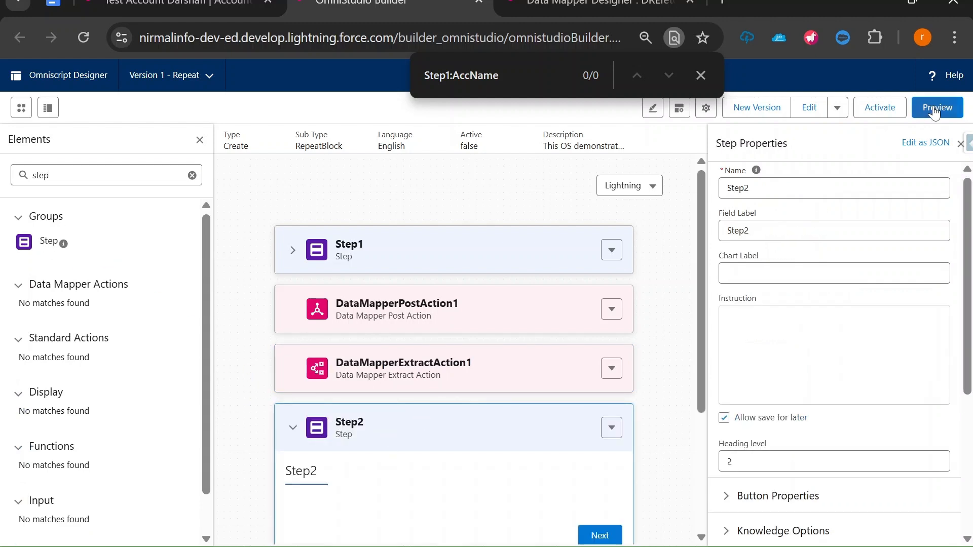
# Preview the OmniScript and clear the Action Debugger log
pyautogui.click(934, 108)
pyautogui.click(807, 169)
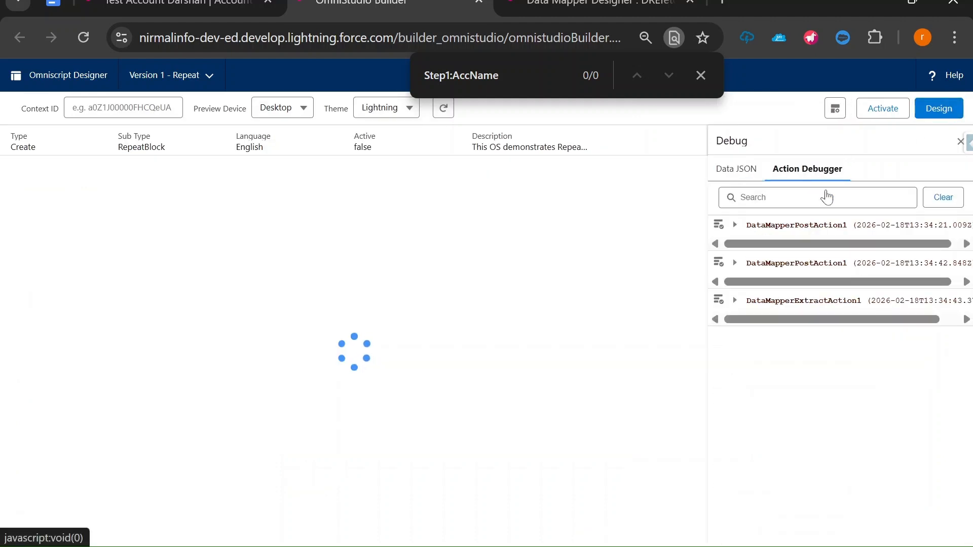
pyautogui.click(944, 197)
# Enter the account name and the first contact's last name and e-mail
pyautogui.click(701, 76)
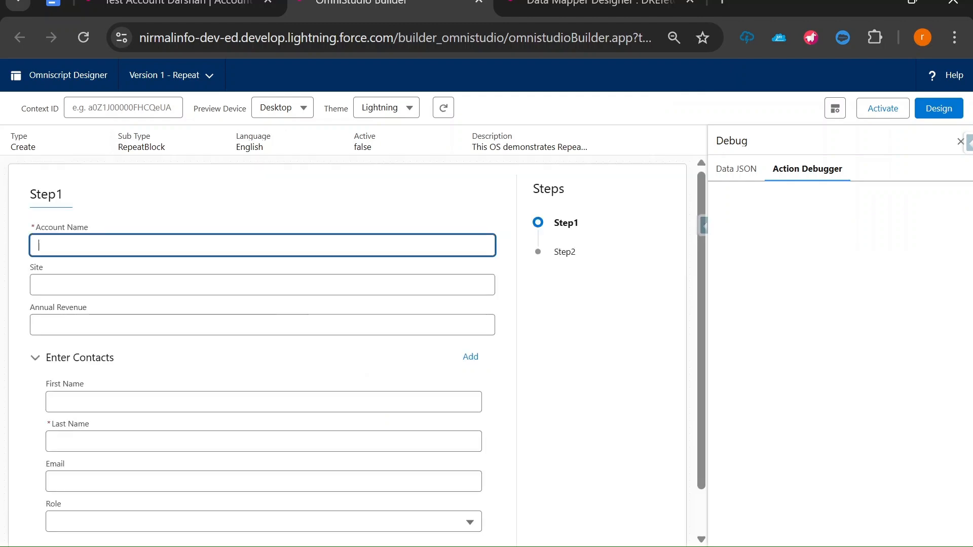
pyautogui.write('arshan Account')
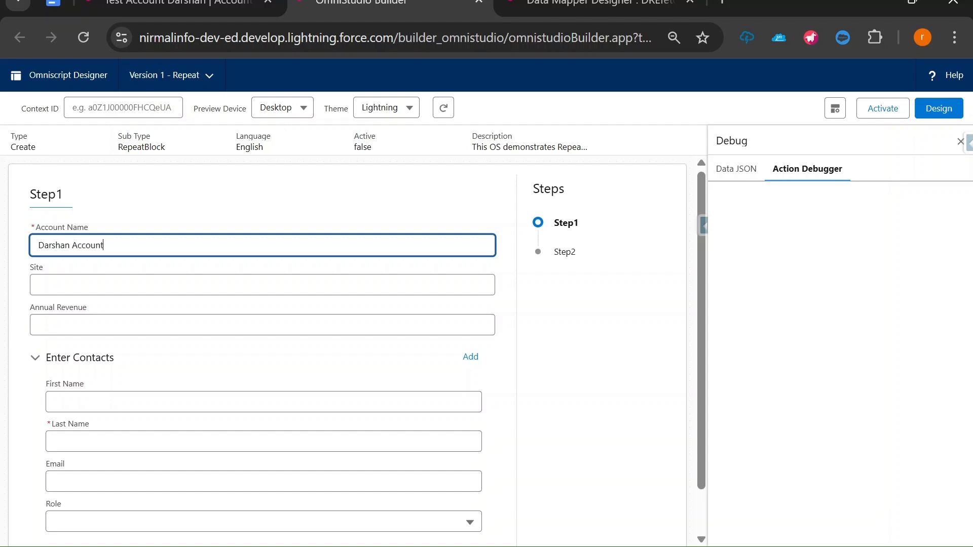
pyautogui.scroll(-2, 165, 307)
pyautogui.click(54, 391)
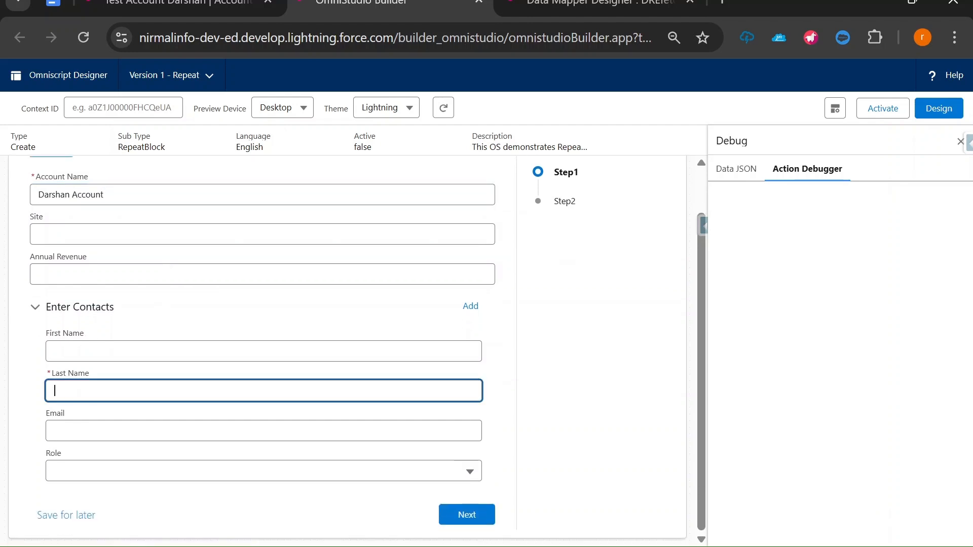
pyautogui.write('DarshanCOntact1')
pyautogui.click(55, 431)
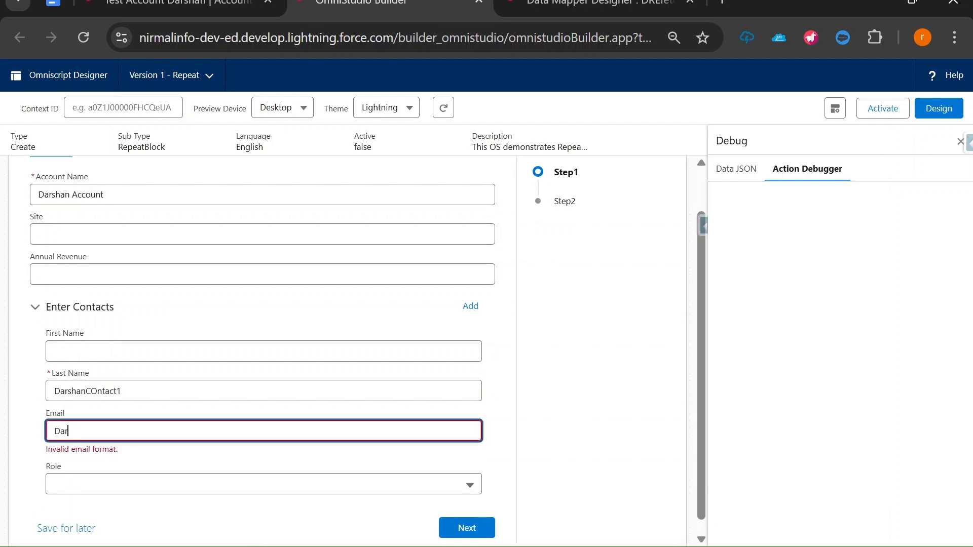
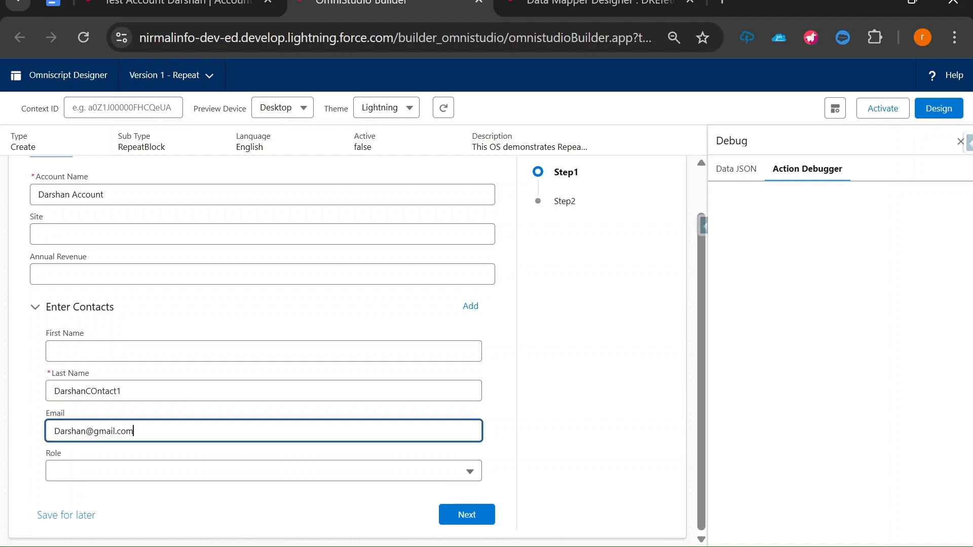
pyautogui.write('1')
# Add a second contact with an adjusted last name and an e-mail ending in 2
pyautogui.click(470, 307)
pyautogui.click(123, 391)
pyautogui.press('BackSpace')
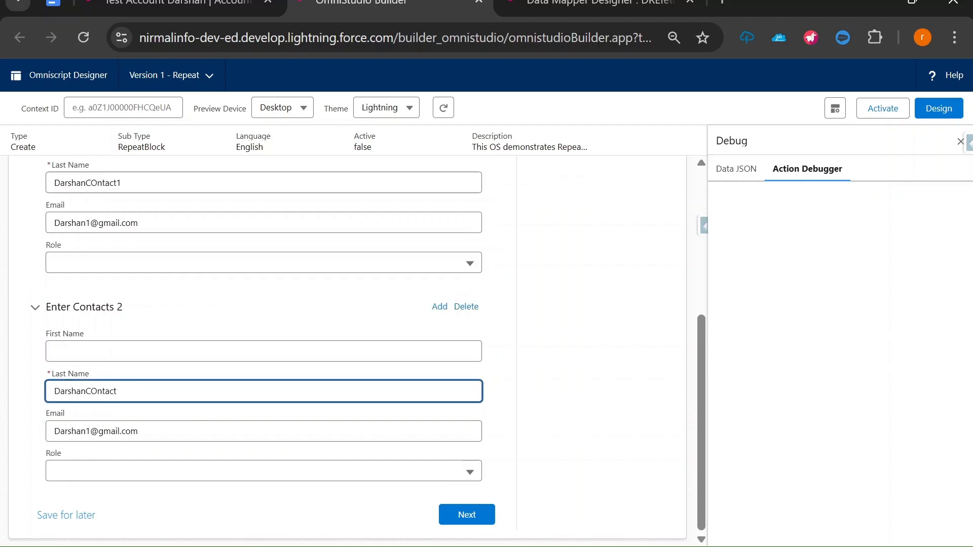
pyautogui.click(92, 431)
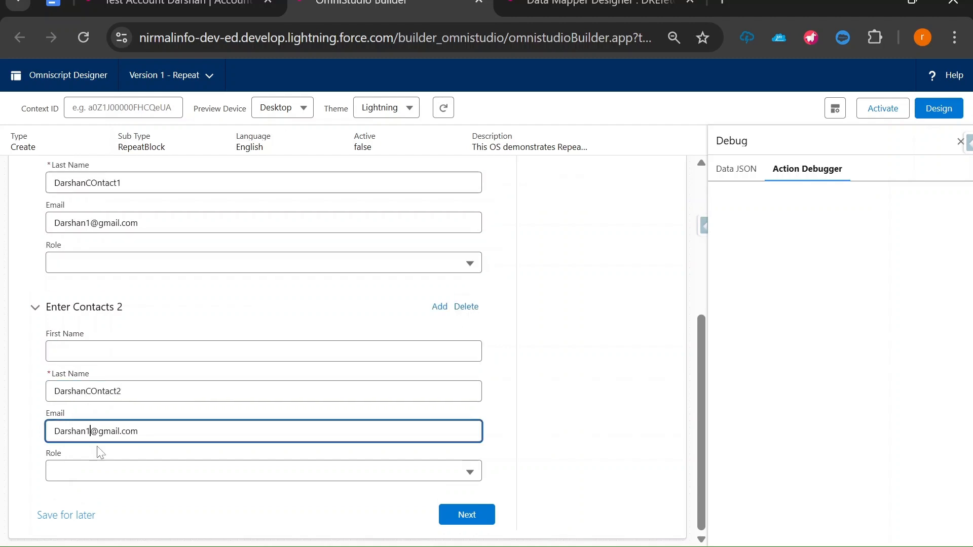
pyautogui.press('BackSpace')
pyautogui.write('2')
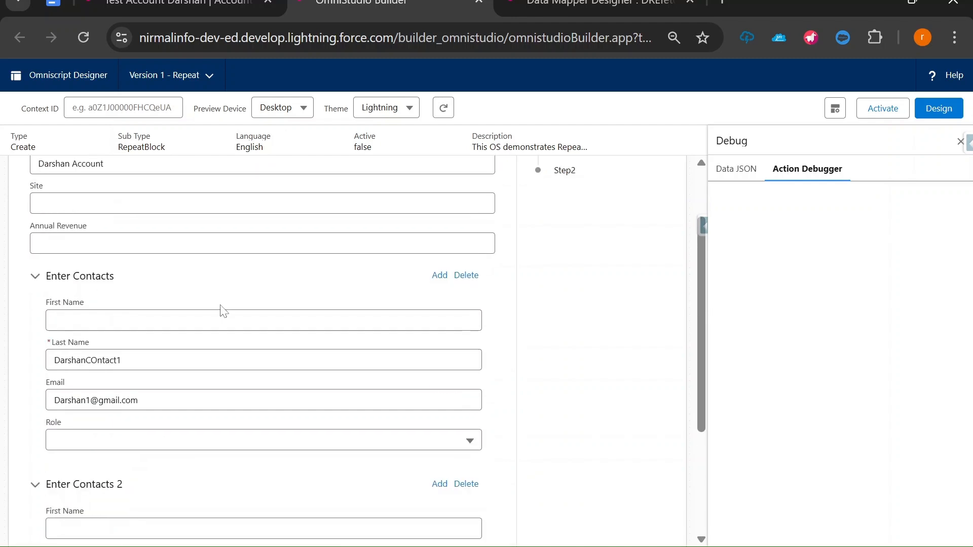
# Submit Step1 and select the new account's id in DataMapperPostAction1's response
pyautogui.scroll(2, 220, 311)
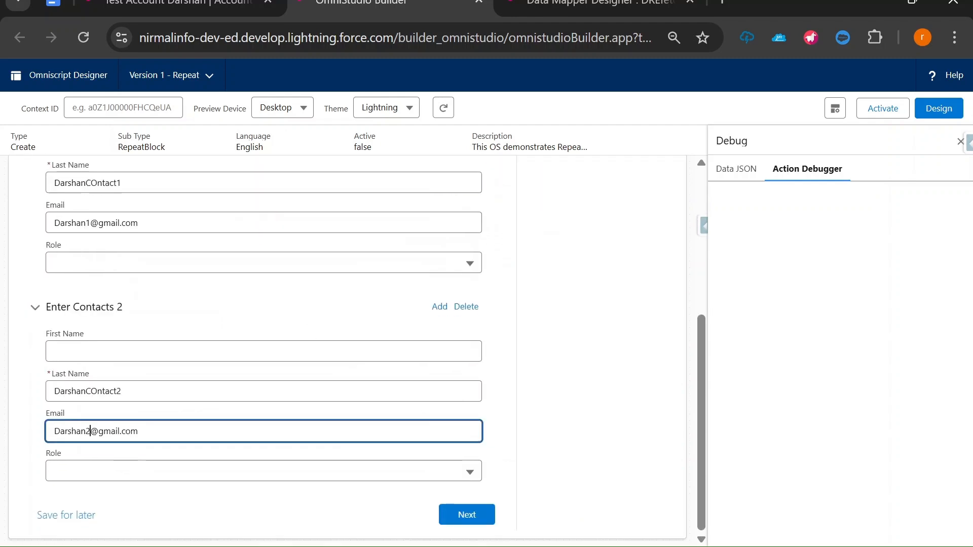
pyautogui.click(465, 514)
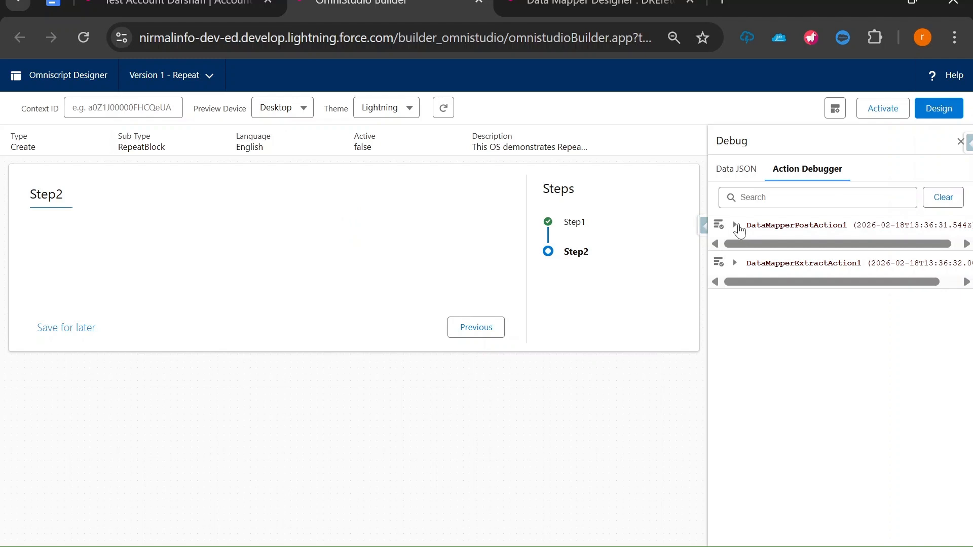
pyautogui.click(736, 226)
pyautogui.click(750, 276)
pyautogui.moveTo(953, 334); pyautogui.dragTo(955, 469)
pyautogui.scroll(-2, 887, 396)
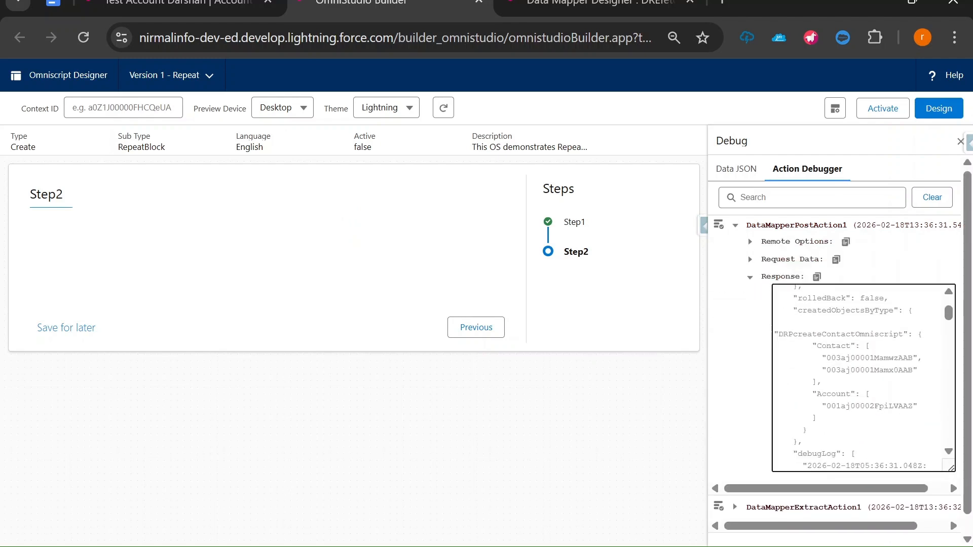
pyautogui.doubleClick(869, 406)
pyautogui.hotkey('ctrl', 'c')
# Load the new account's record by pasting its id into the URL, review both contacts, and return
pyautogui.click(177, 5)
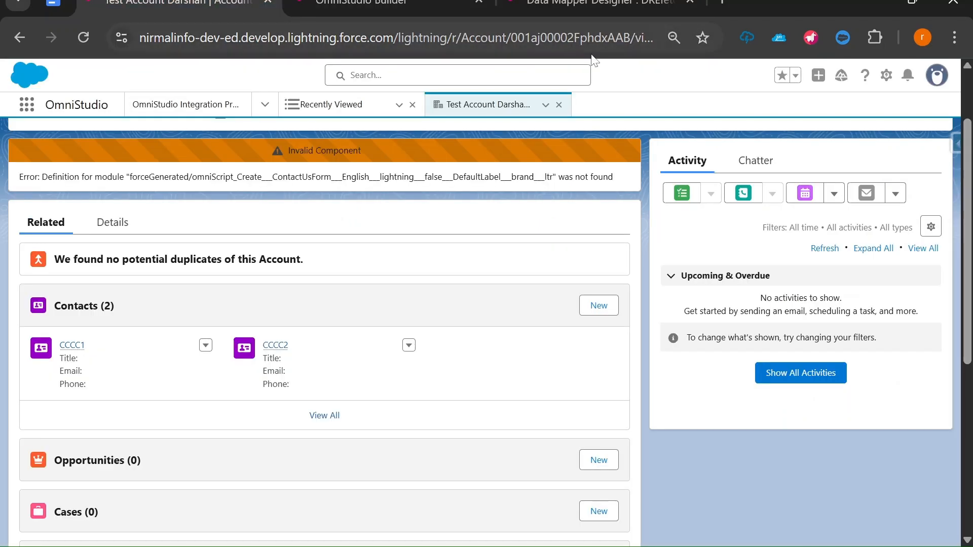
pyautogui.click(568, 38)
pyautogui.doubleClick(568, 38)
pyautogui.hotkey('ctrl', 'v')
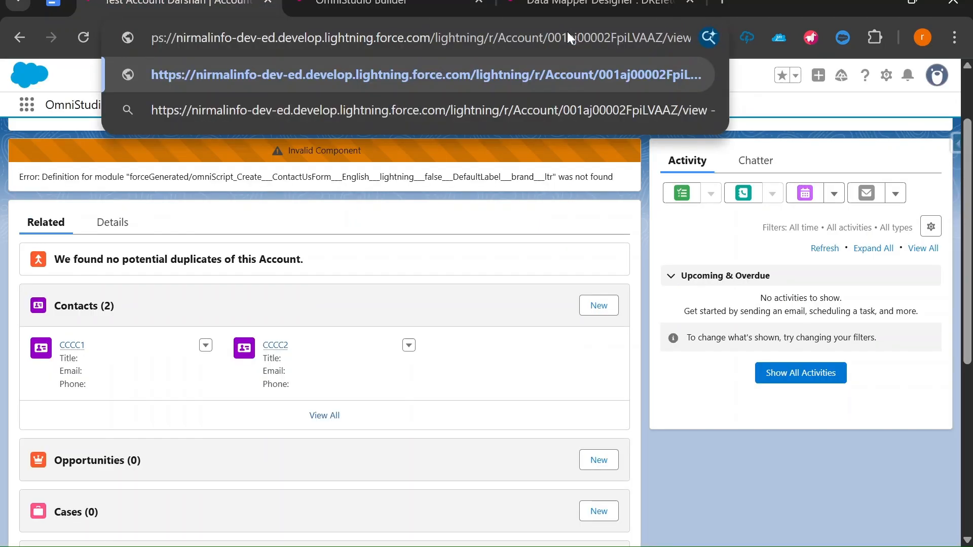
pyautogui.press('Return')
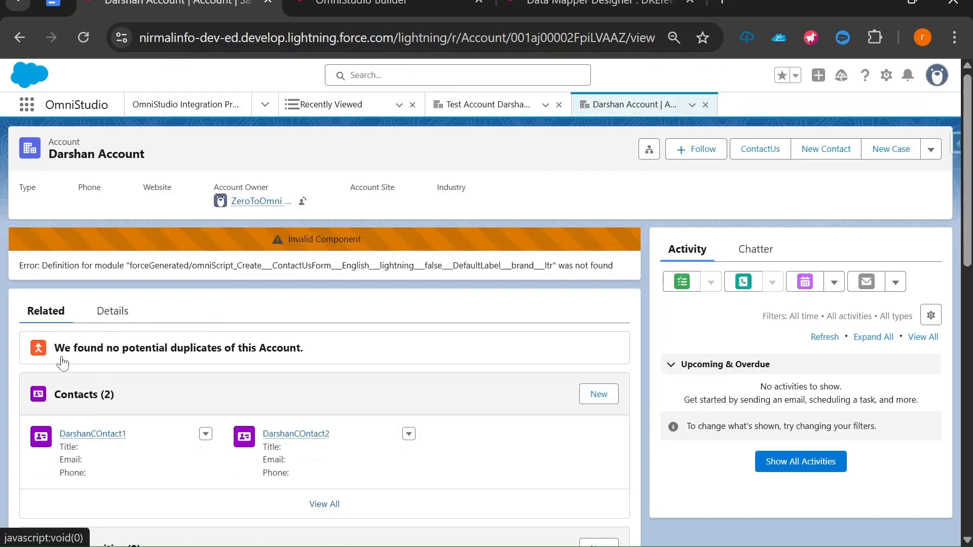
pyautogui.scroll(-3, 3, 422)
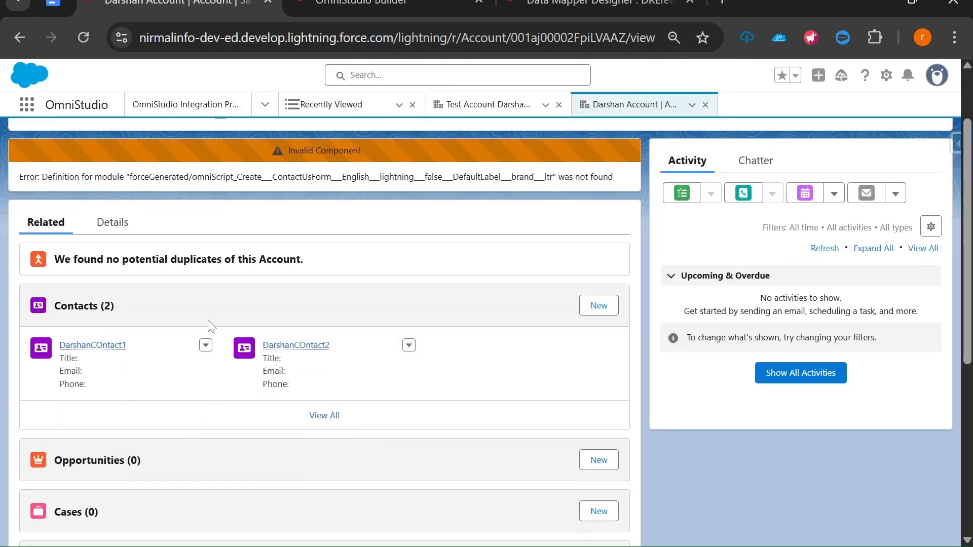
pyautogui.scroll(3, 170, 295)
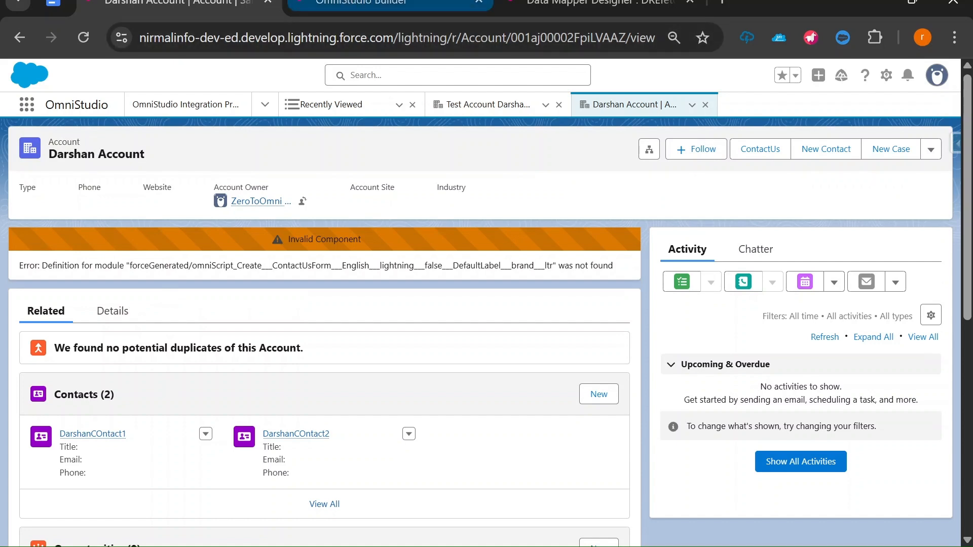
pyautogui.click(365, 3)
# Check DataMapperExtractAction1's response lists both new contact names, then clear the debug log
pyautogui.click(734, 224)
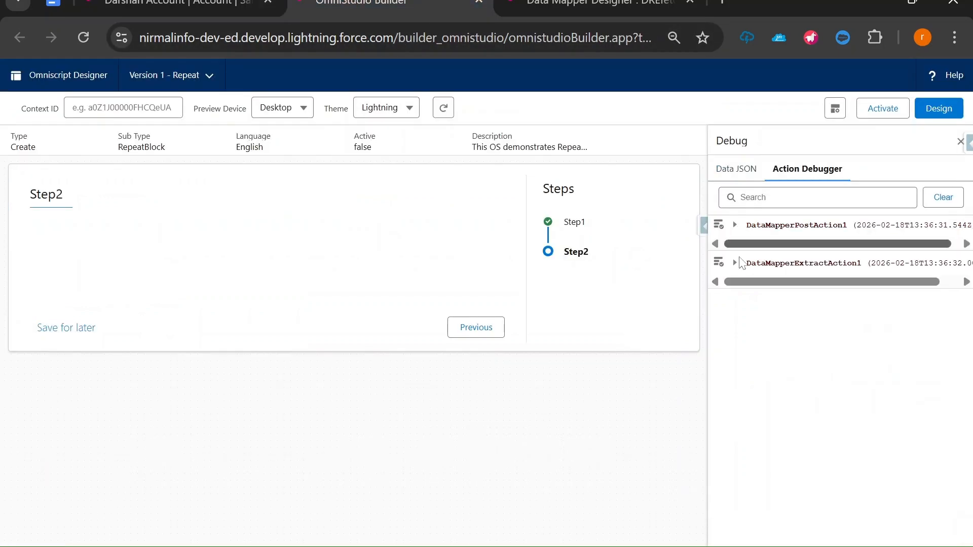
pyautogui.click(735, 263)
pyautogui.click(750, 314)
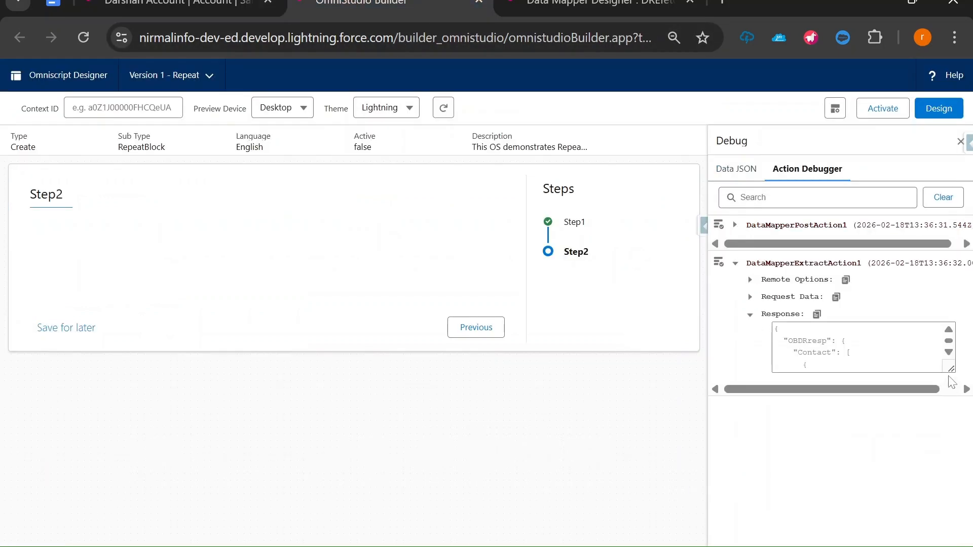
pyautogui.moveTo(952, 369); pyautogui.dragTo(952, 519)
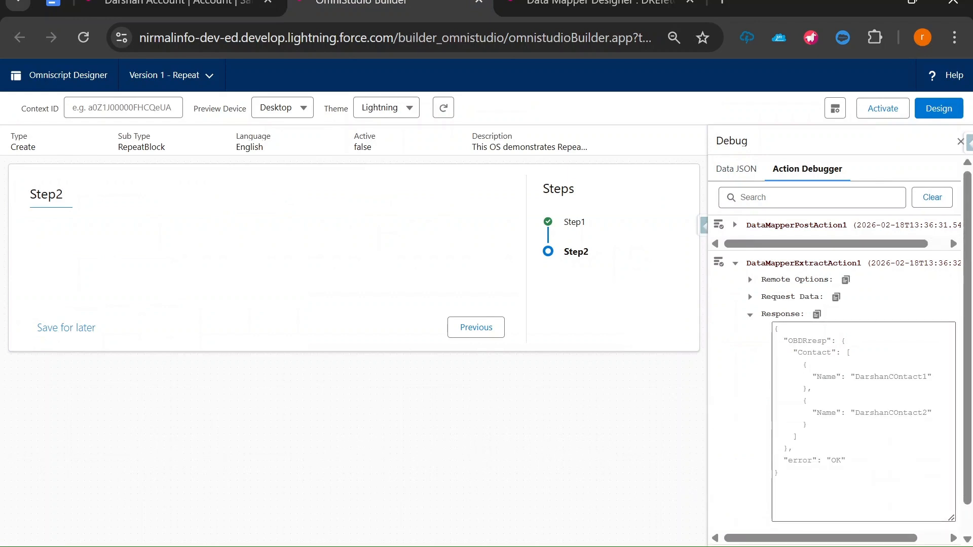
pyautogui.moveTo(932, 412); pyautogui.dragTo(808, 377)
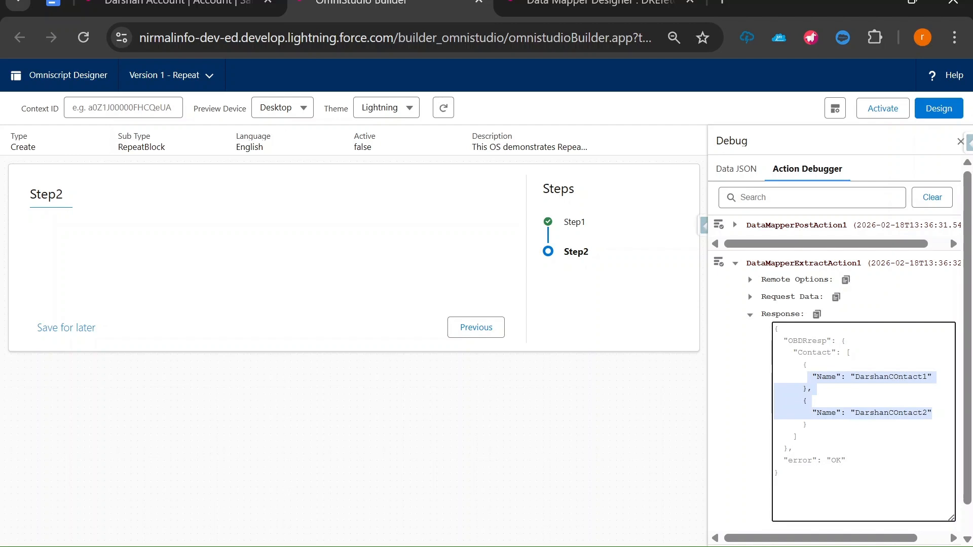
pyautogui.click(932, 198)
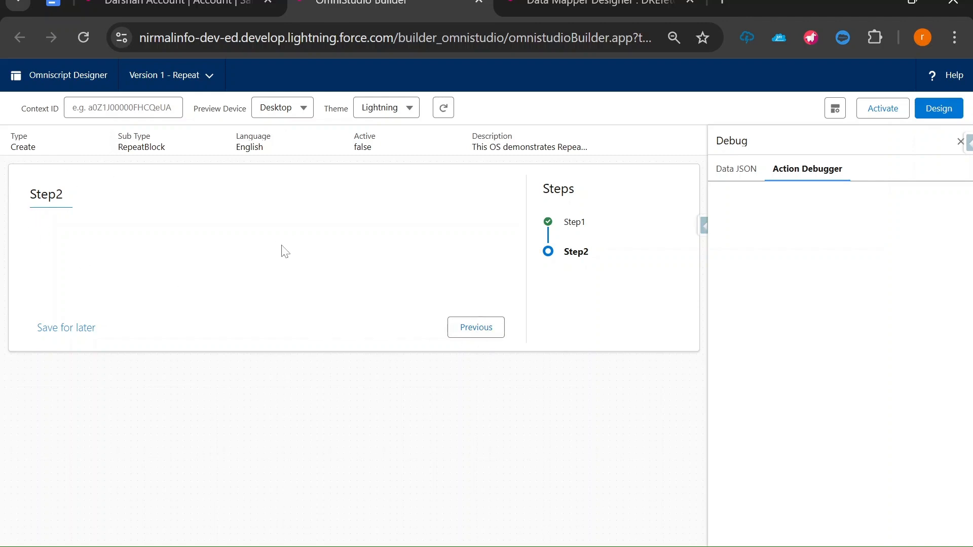
# Return to Step1, collapse the existing contact entries and add a third contact
pyautogui.click(474, 330)
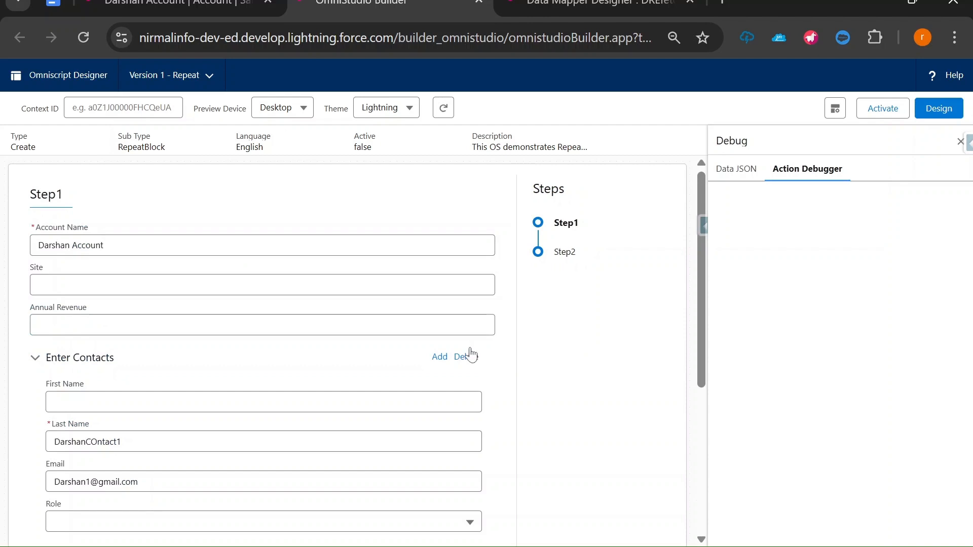
pyautogui.scroll(-2, 172, 322)
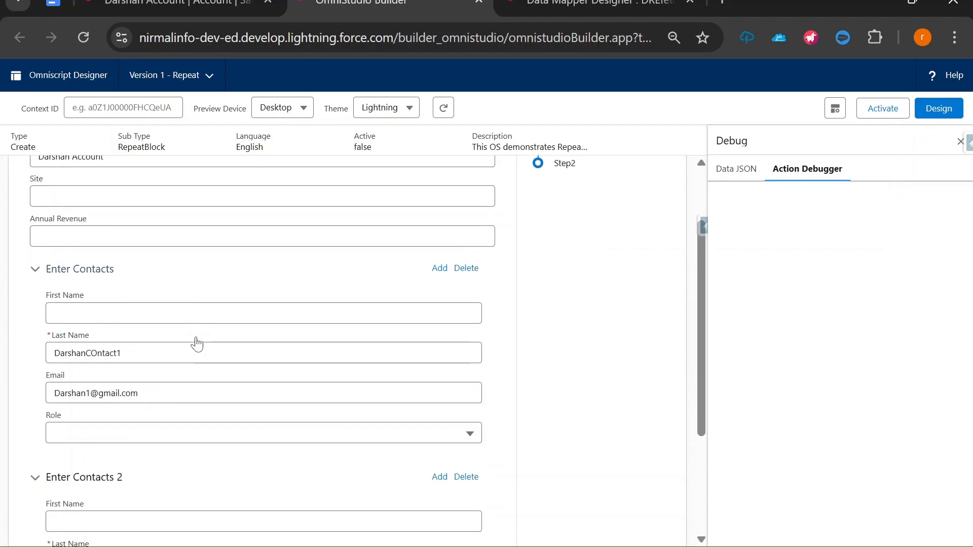
pyautogui.click(32, 275)
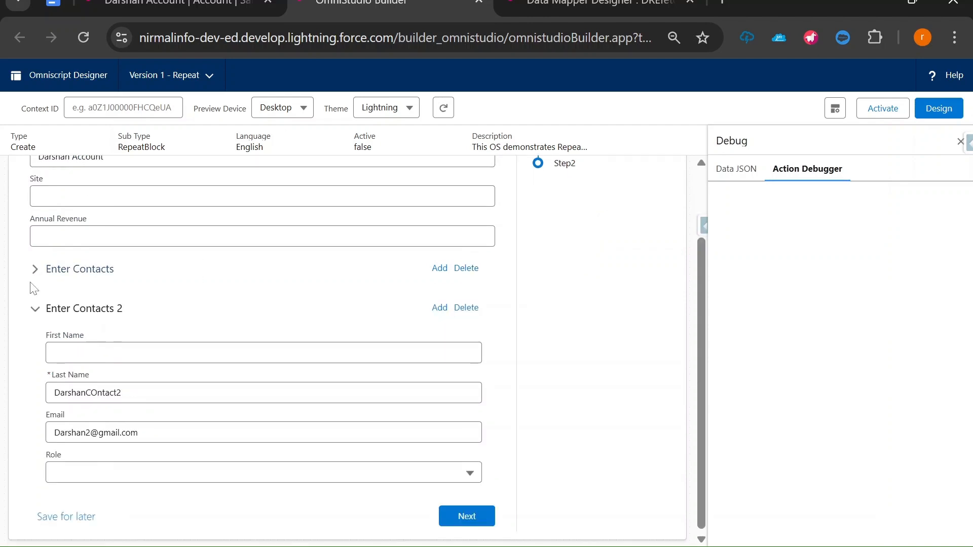
pyautogui.click(33, 310)
pyautogui.click(450, 398)
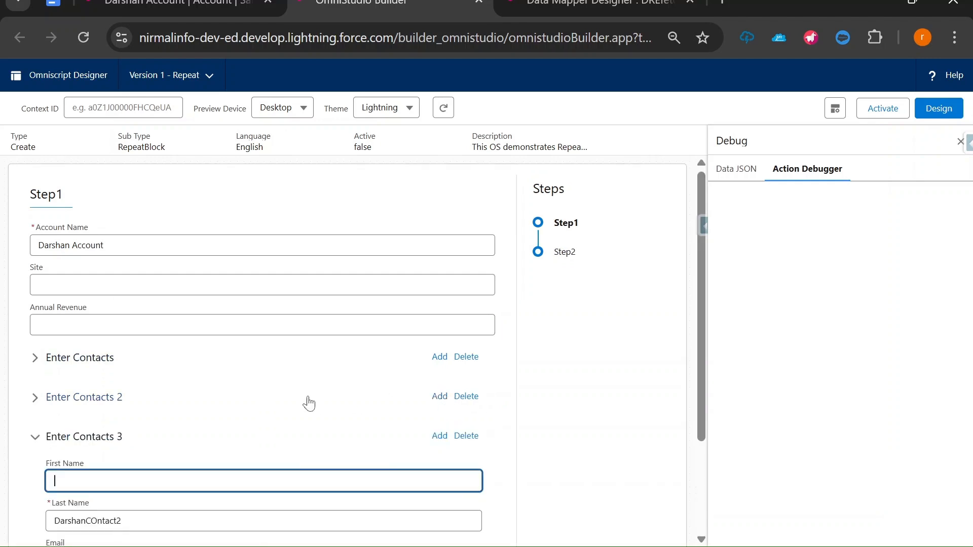
# Change the third contact's last name and e-mail to end in 3
pyautogui.scroll(-3, 306, 402)
pyautogui.click(123, 391)
pyautogui.press('BackSpace')
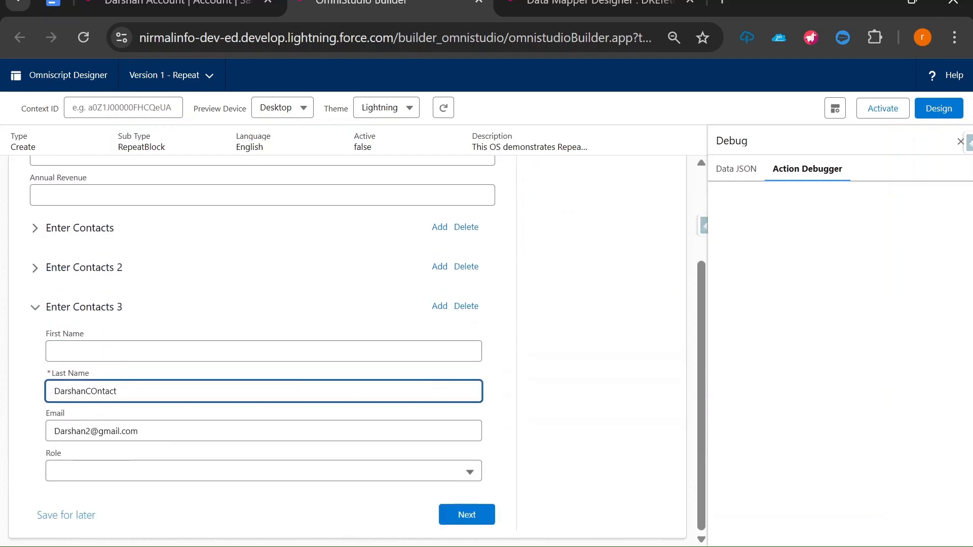
pyautogui.write('3')
pyautogui.click(91, 431)
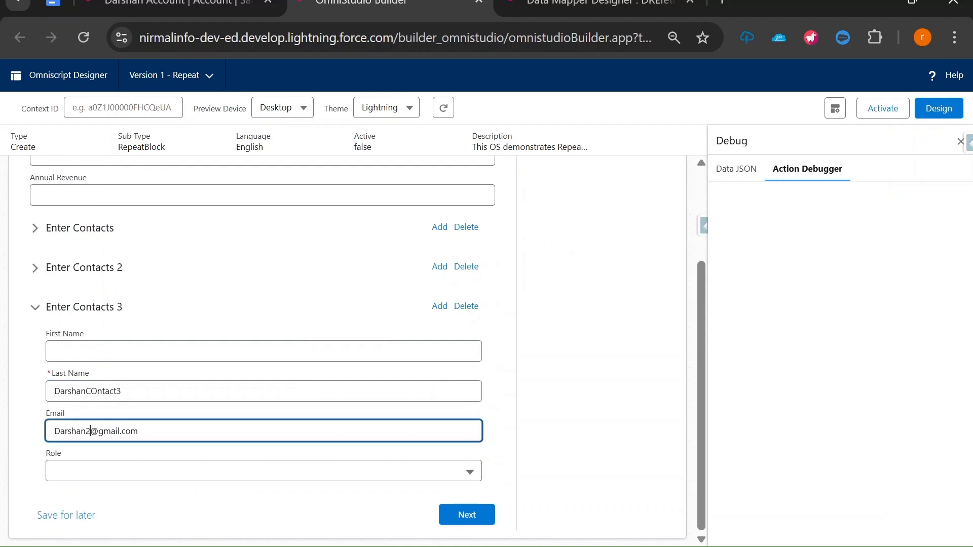
pyautogui.press('BackSpace')
pyautogui.write('3')
# Compare against Enter Contacts 2, then submit Step1 to reach Step2
pyautogui.click(36, 276)
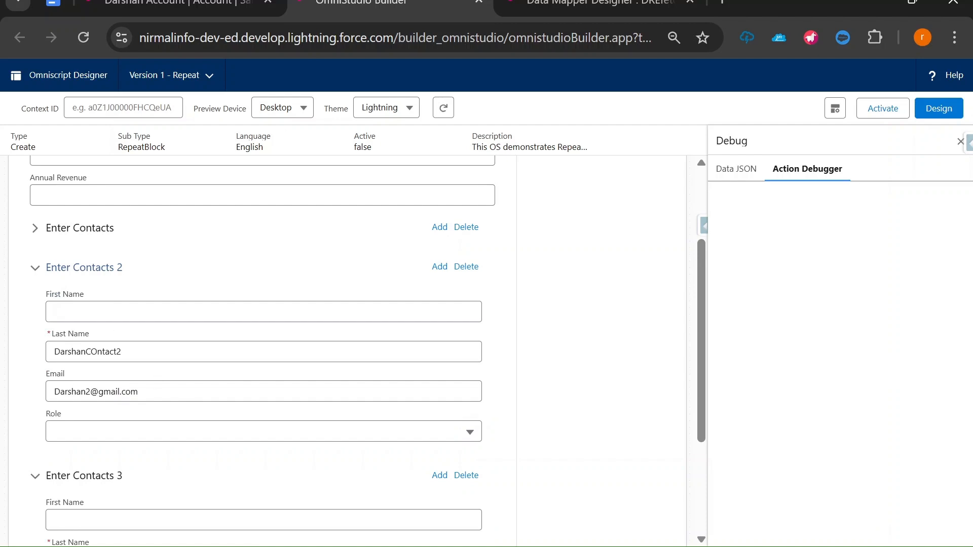
pyautogui.click(34, 269)
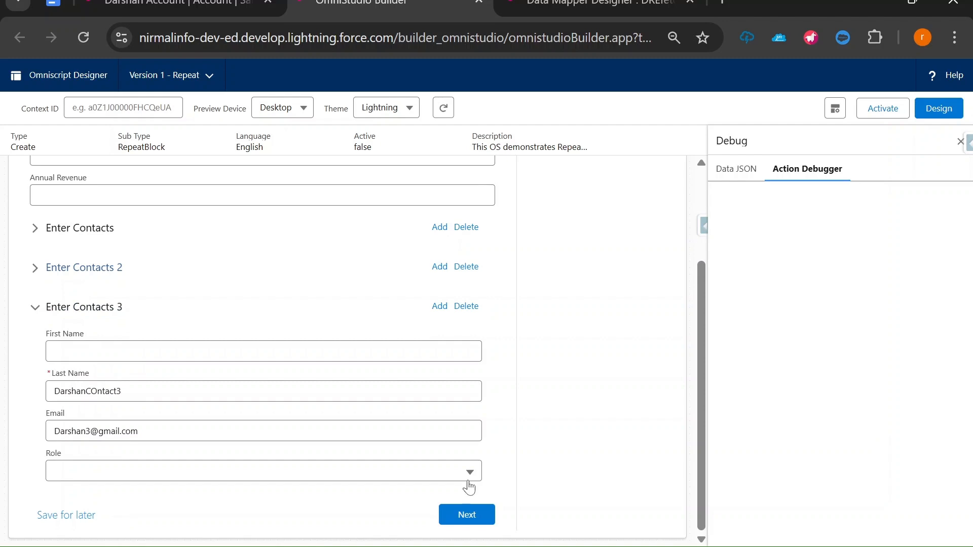
pyautogui.click(463, 516)
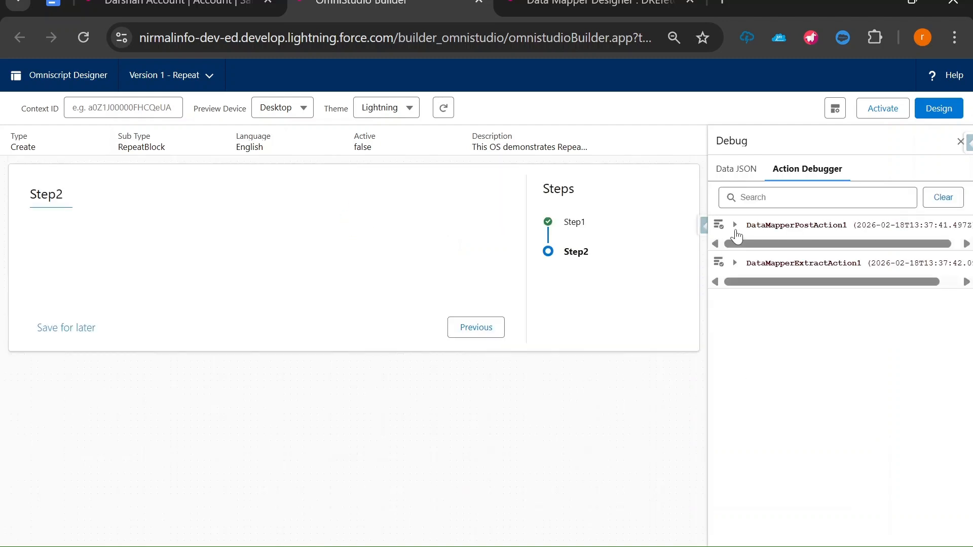
# Reload the account record to confirm Contacts (3), then return to the OmniScript preview
pyautogui.click(735, 228)
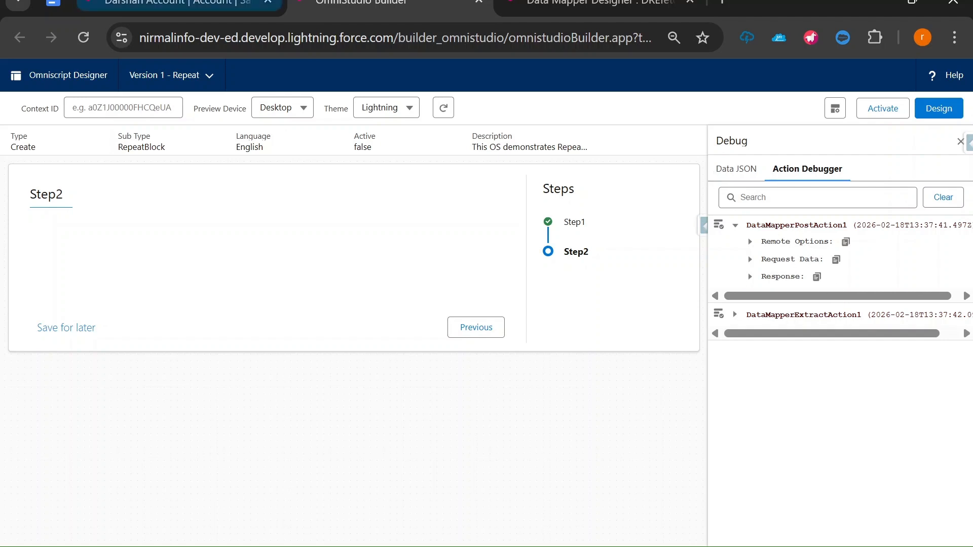
pyautogui.click(166, 1)
pyautogui.scroll(-1, 203, 385)
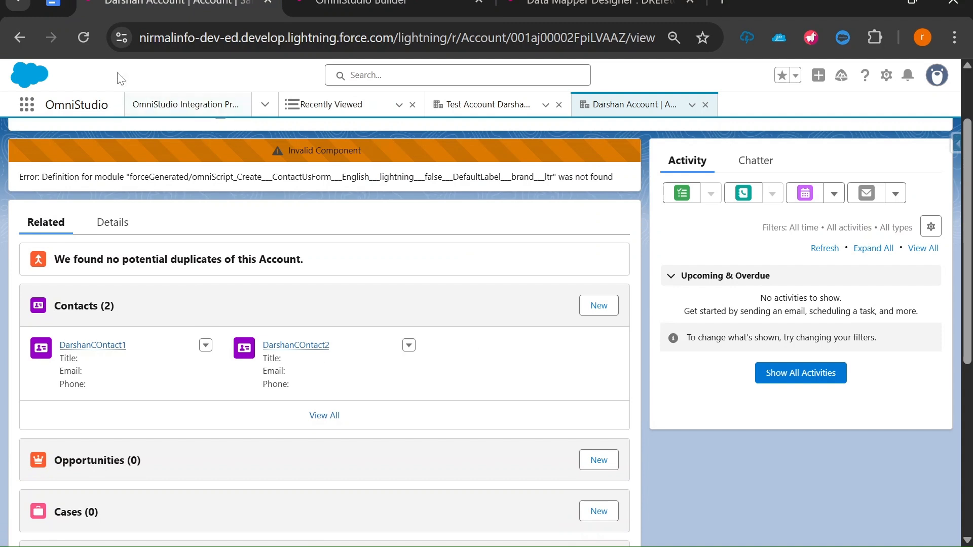
pyautogui.click(82, 37)
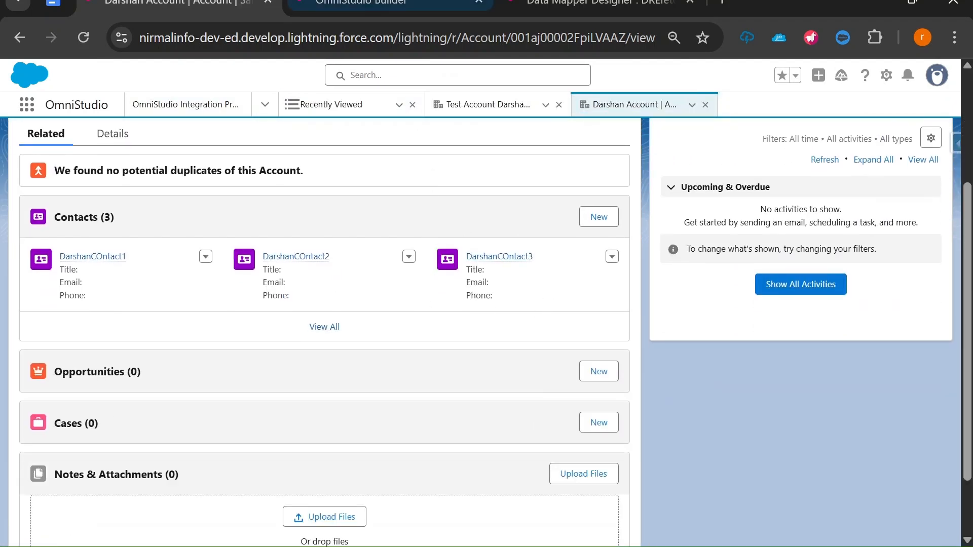
pyautogui.click(360, 4)
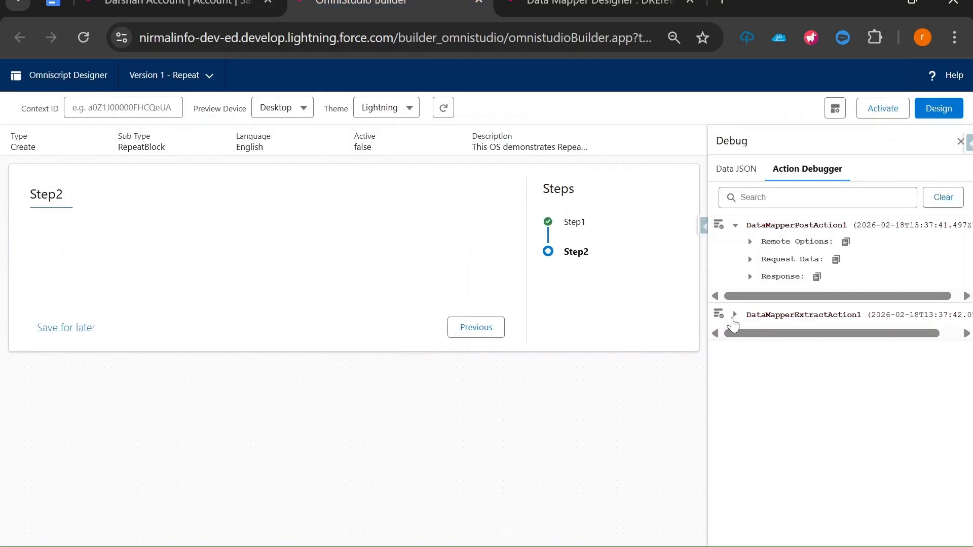
# Open DataMapperExtractAction1's response and select the three returned contact names
pyautogui.click(751, 367)
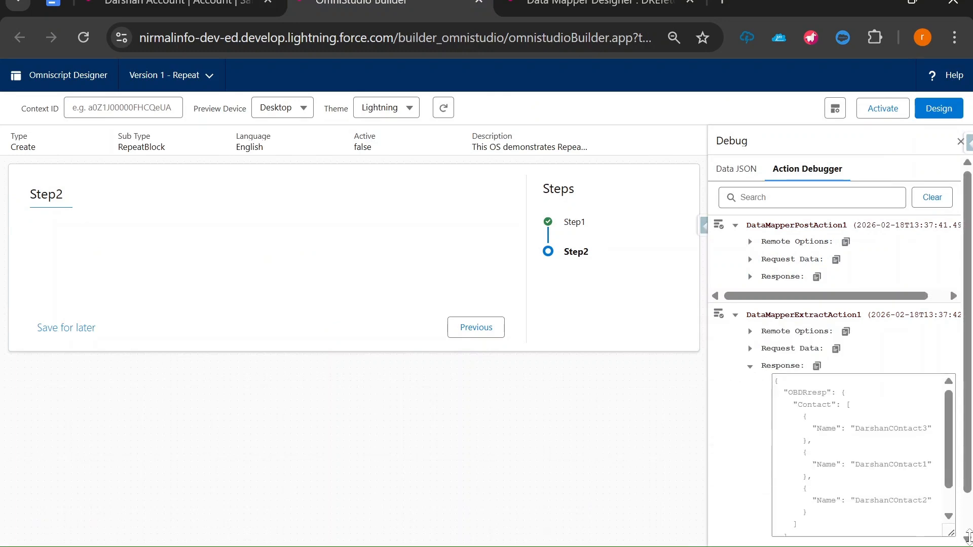
pyautogui.scroll(-1, 862, 457)
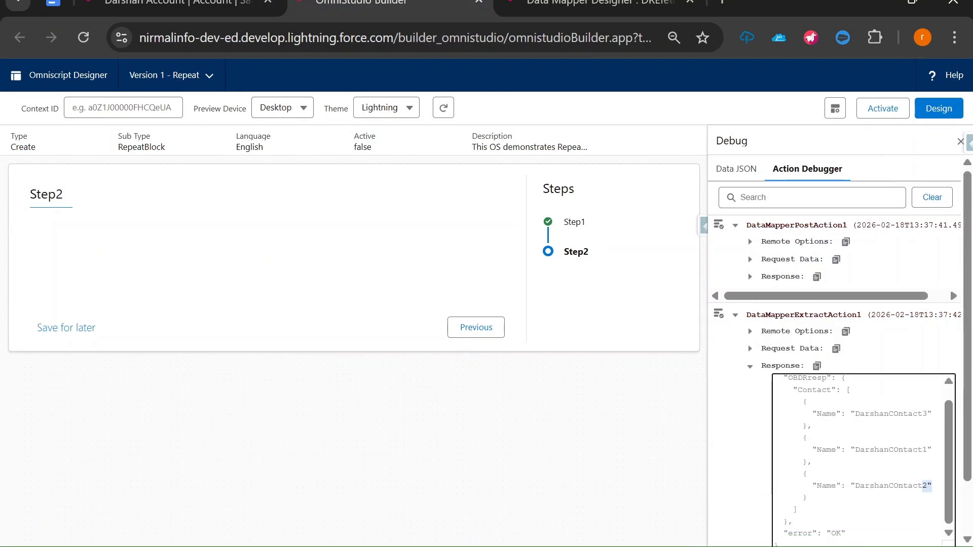
pyautogui.moveTo(932, 487); pyautogui.dragTo(803, 414)
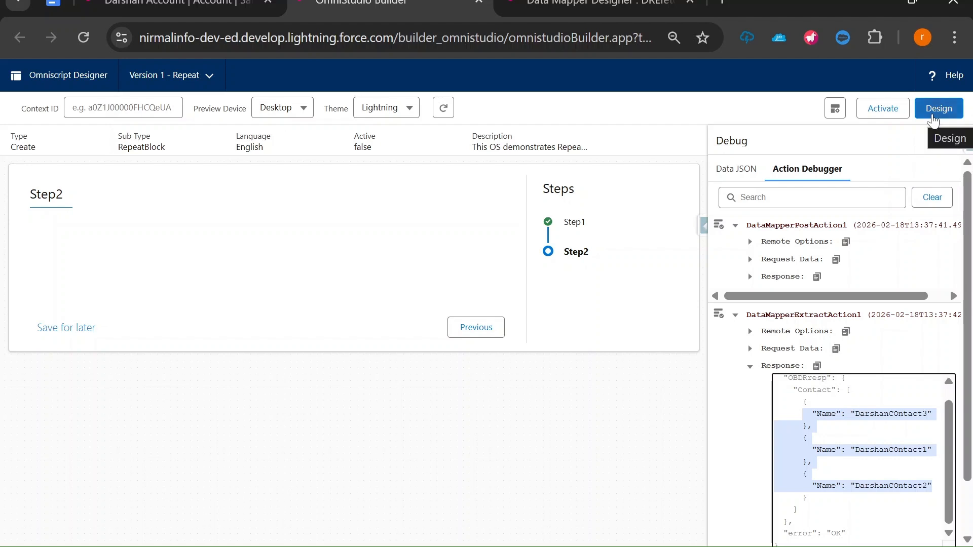
# Return the OmniScript to design mode and briefly check the presentation slides
pyautogui.click(933, 116)
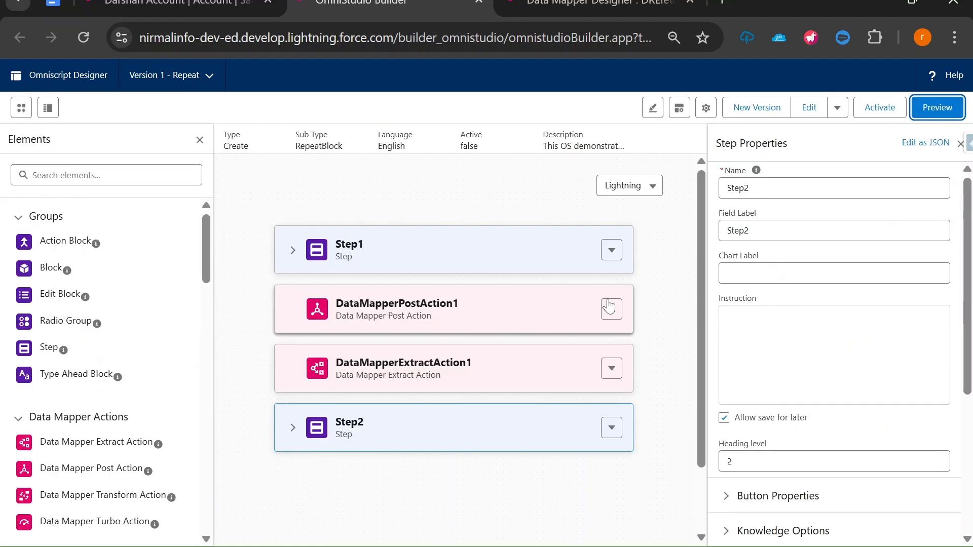
pyautogui.hotkey('alt', 'Tab')
pyautogui.hotkey('alt', 'Tab')
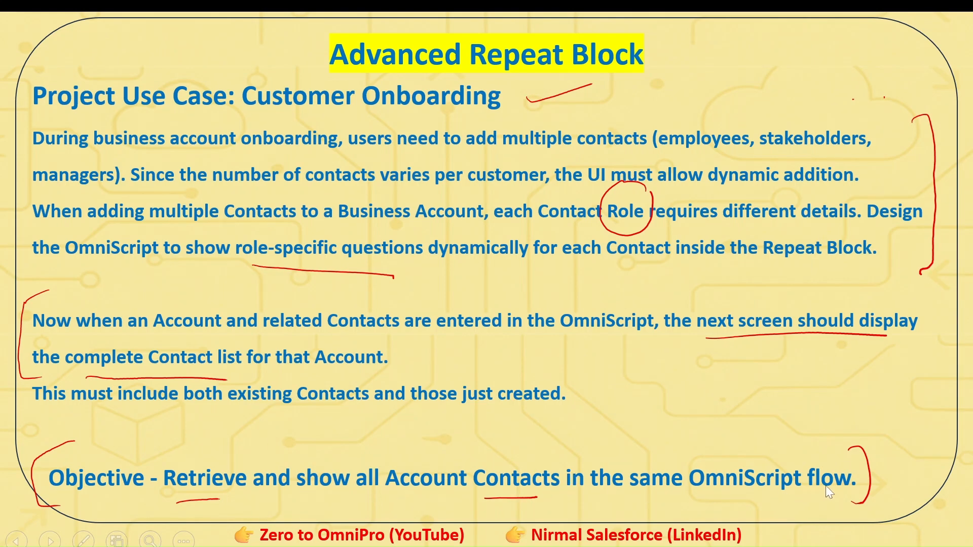
pyautogui.hotkey('alt', 'Tab')
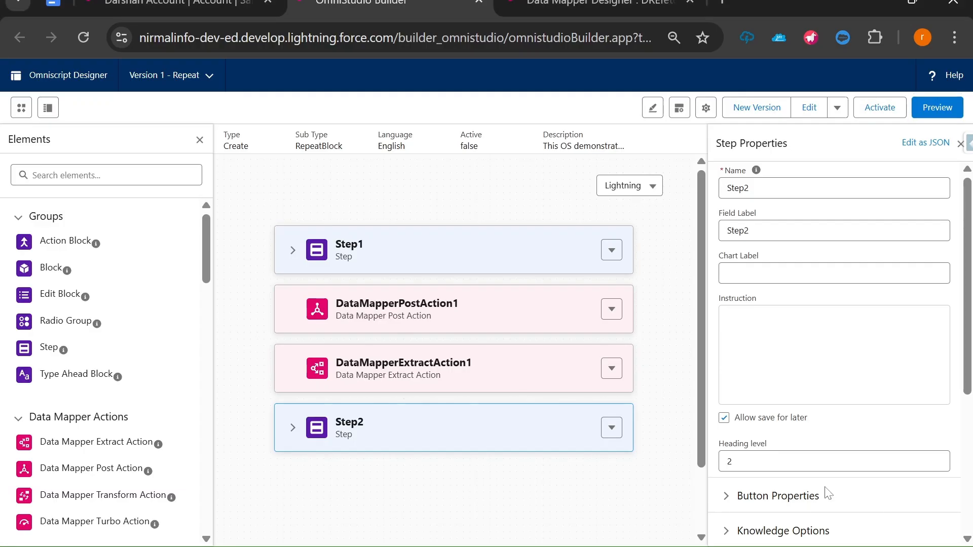
# Re-preview and confirm in the Action Debugger that the extract returns three contacts, then go to the Advanced Repeat Block slide
pyautogui.click(938, 110)
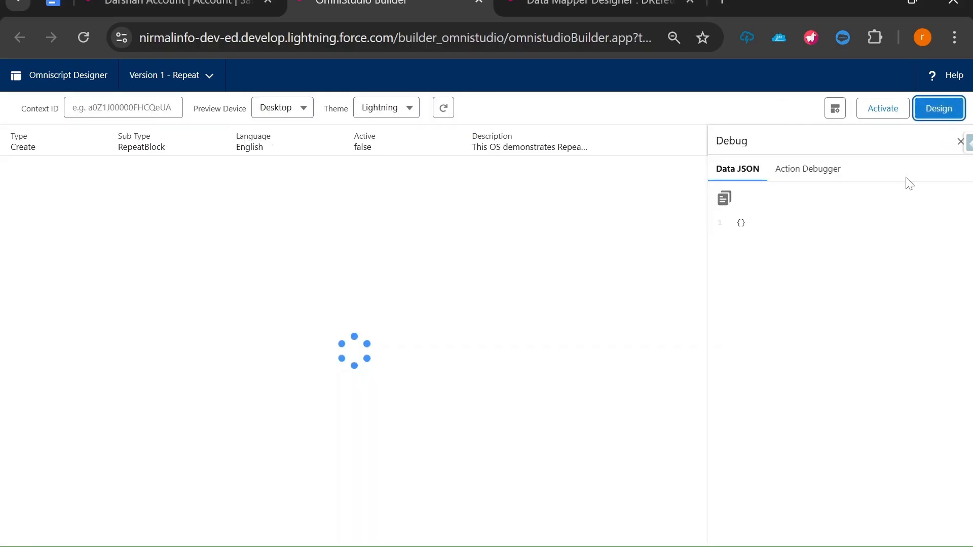
pyautogui.click(795, 167)
pyautogui.click(735, 263)
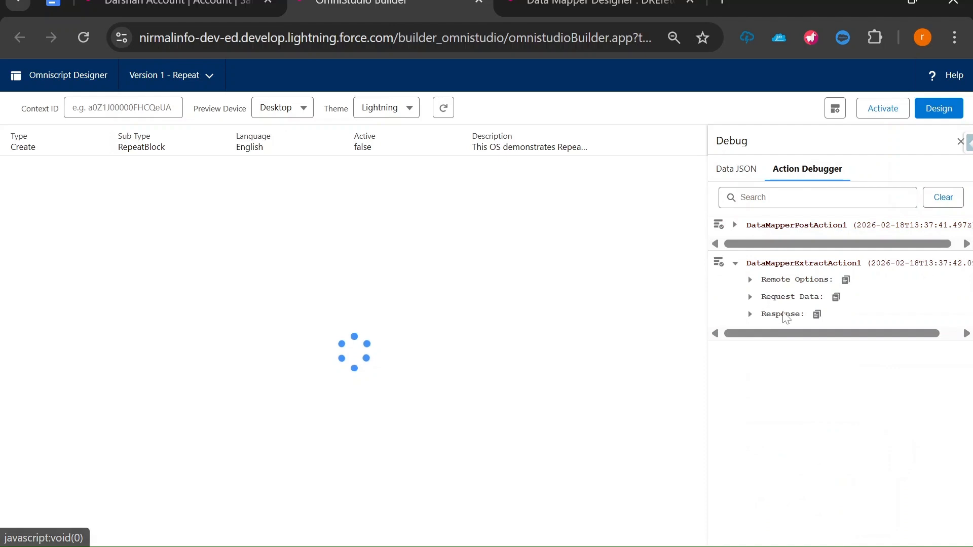
pyautogui.click(751, 315)
pyautogui.moveTo(951, 369); pyautogui.dragTo(952, 491)
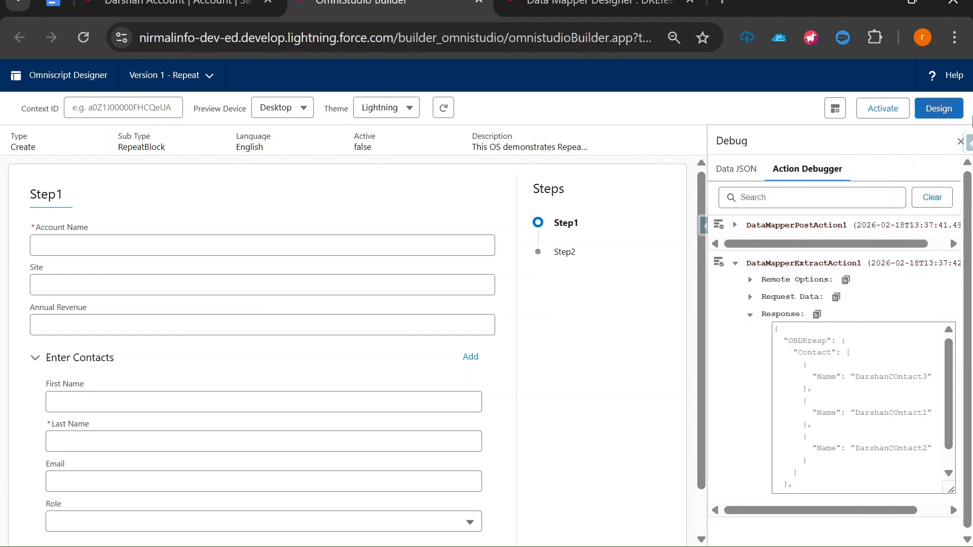
pyautogui.click(937, 108)
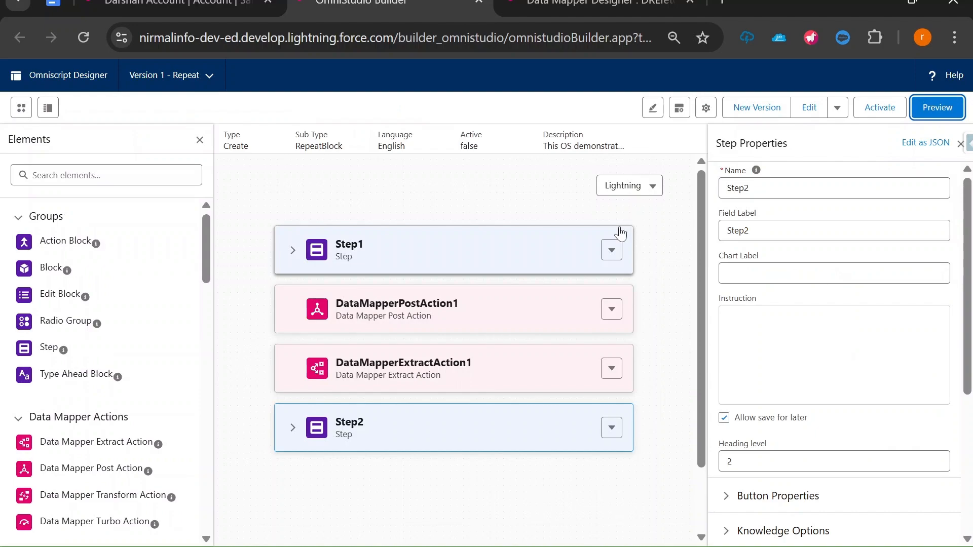
pyautogui.hotkey('alt', 'Tab')
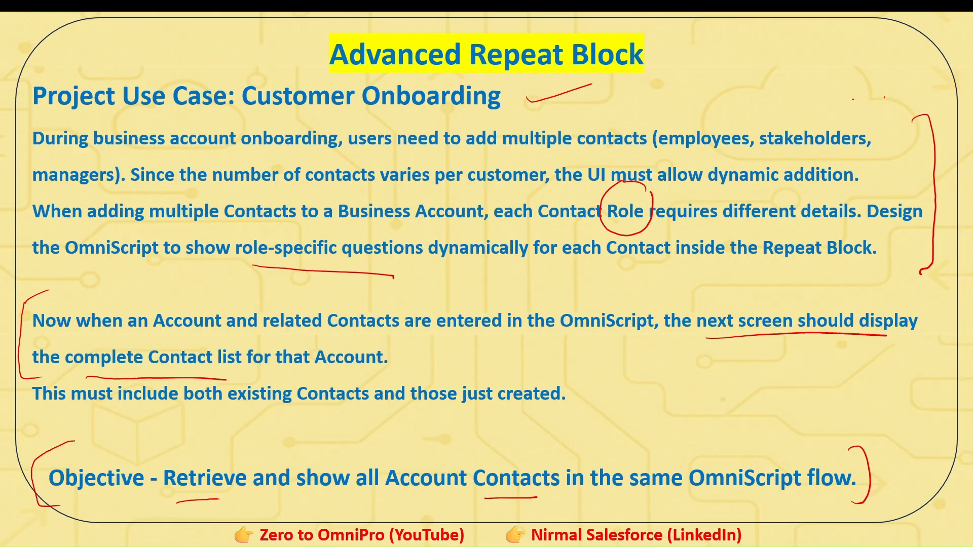
# On the Practice Exercise slide, underline the retrieve-contacts, display and comments phrases in red ink and handwrite '2.'
pyautogui.press('Right')
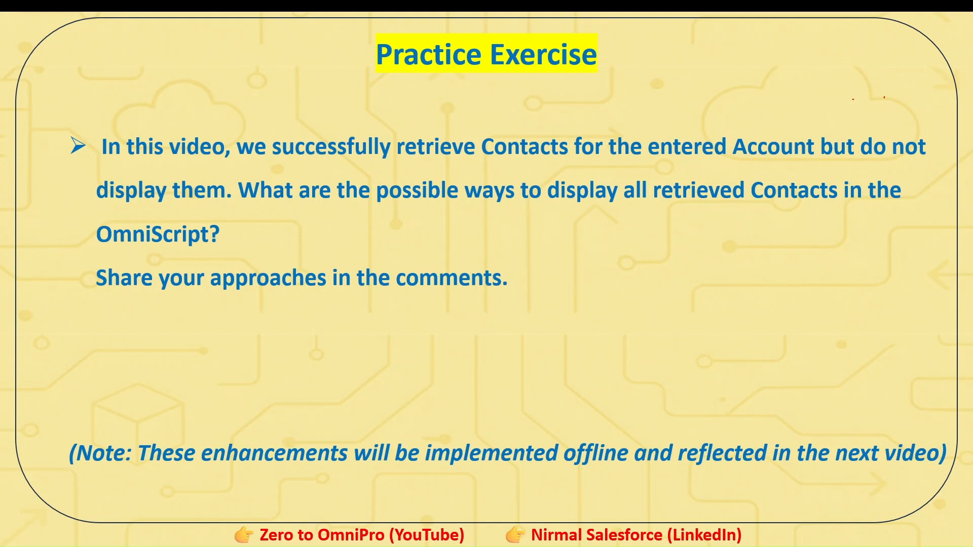
pyautogui.moveTo(448, 166); pyautogui.dragTo(796, 165)
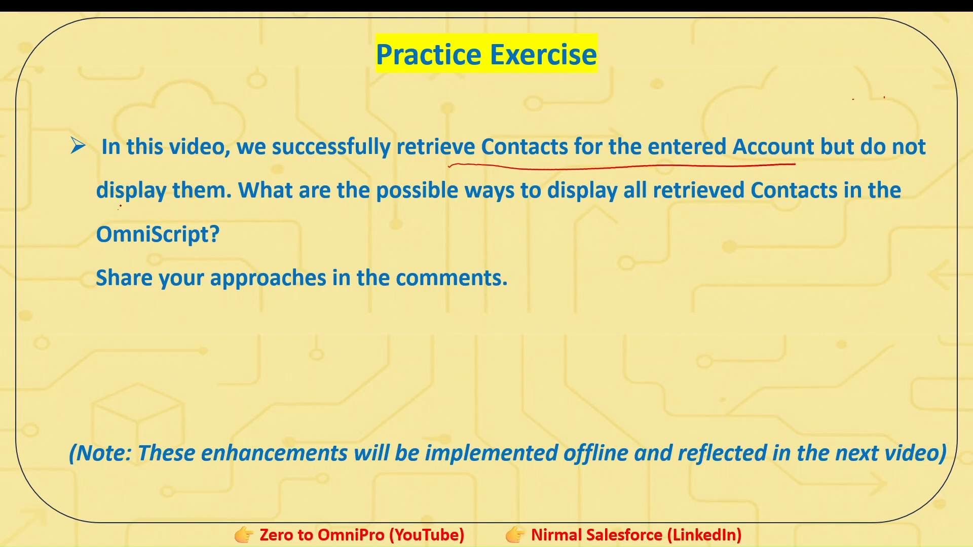
pyautogui.moveTo(118, 210); pyautogui.dragTo(183, 214)
pyautogui.moveTo(427, 215); pyautogui.dragTo(627, 216)
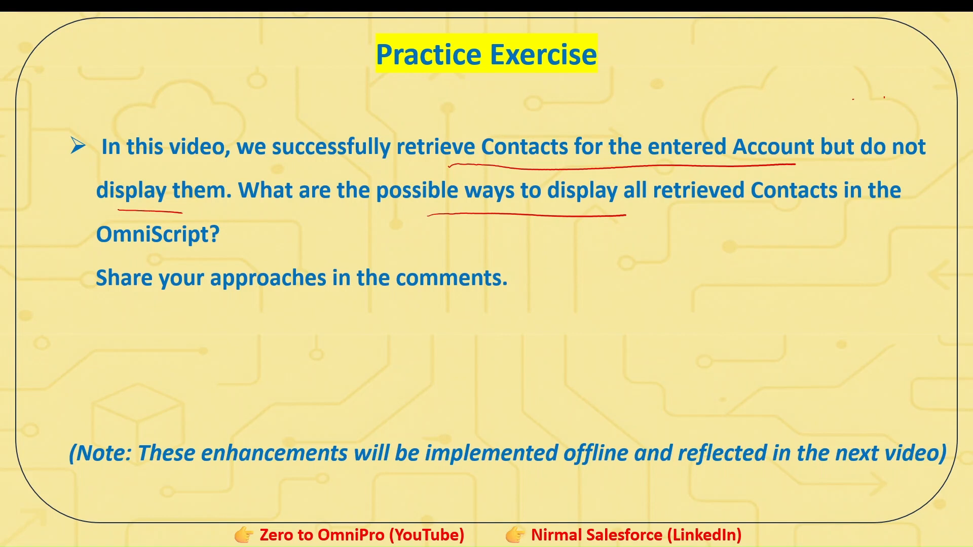
pyautogui.moveTo(247, 302); pyautogui.dragTo(473, 297)
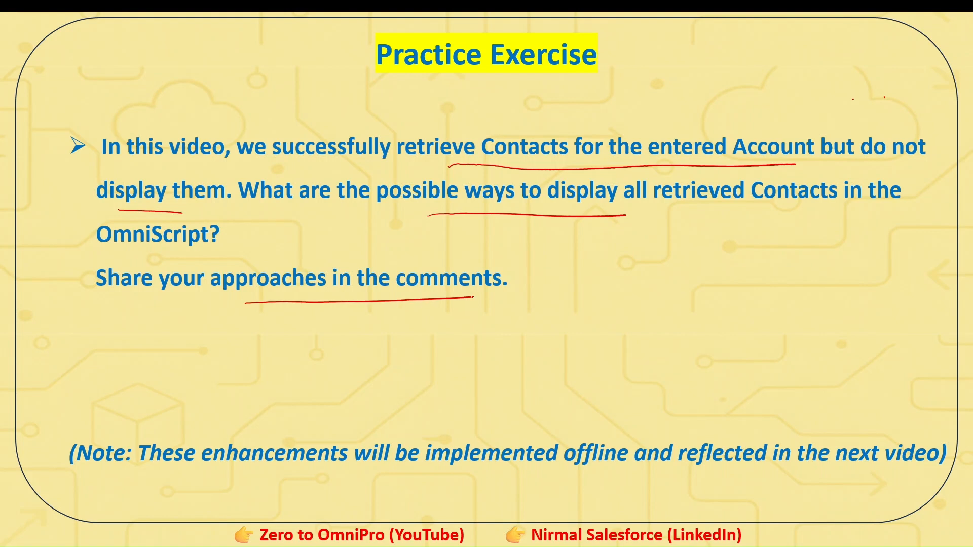
pyautogui.moveTo(64, 332)
pyautogui.mouseDown()
pyautogui.moveTo(79, 338)
pyautogui.moveTo(84, 361)
pyautogui.mouseUp()
pyautogui.click(97, 346)
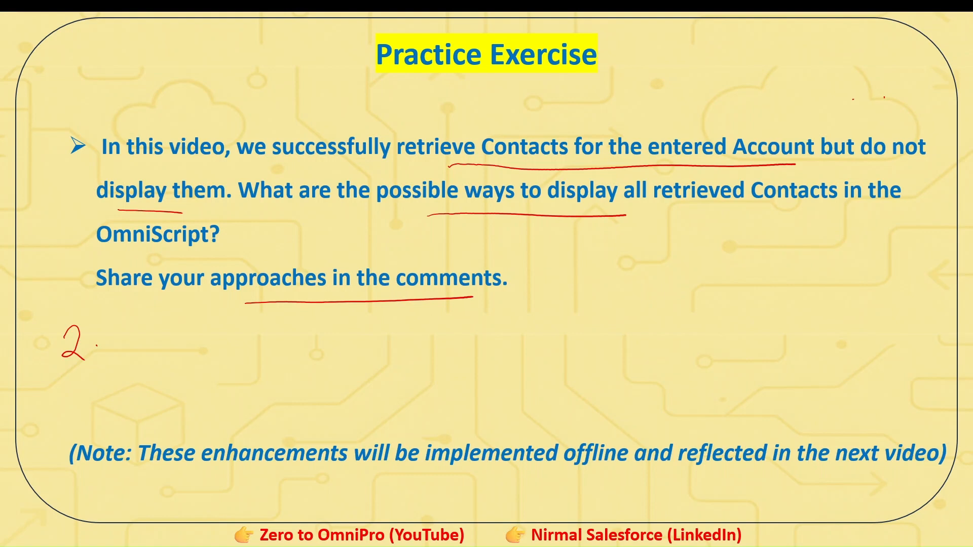